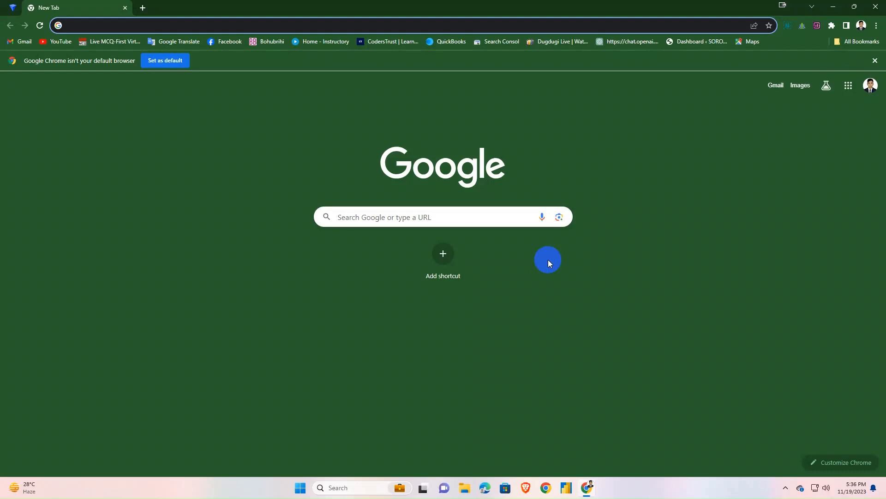
Search Google for "lankabangla"
{"action": "left_click", "coordinate": [409, 217]}
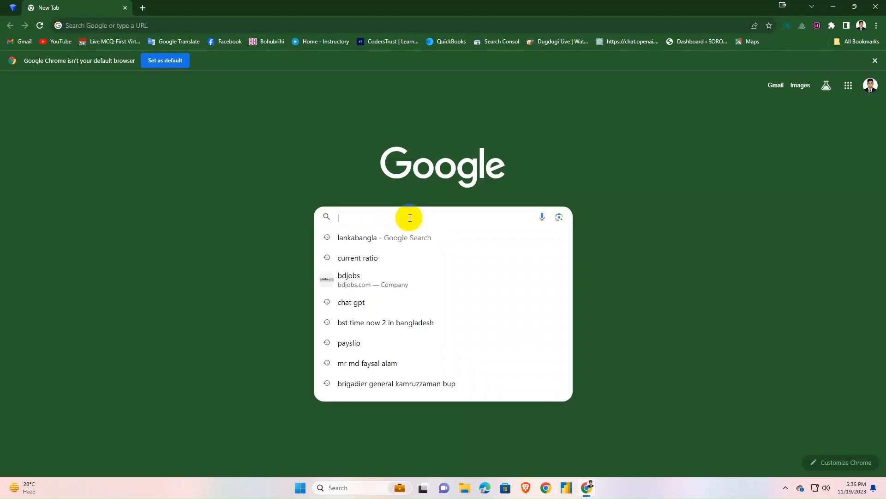
{"action": "type", "text": "lan"}
{"action": "key", "text": "Return"}
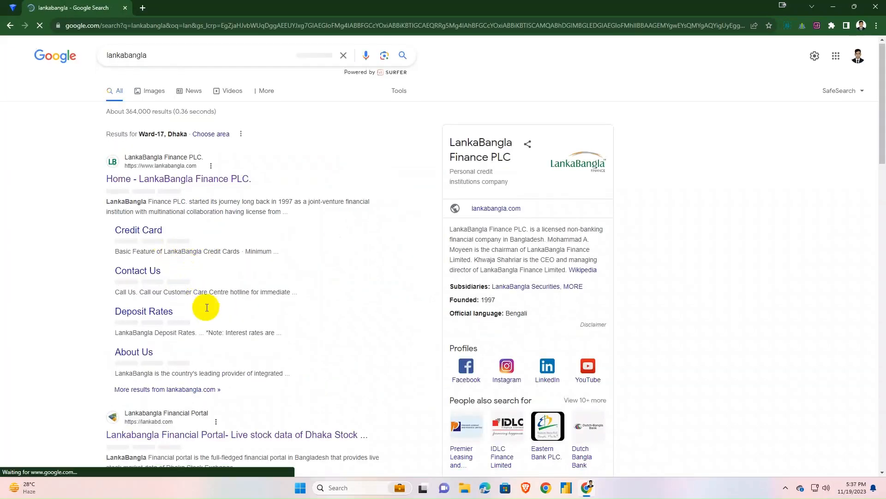
Open the Lankabangla Financial Portal search result in a new tab and switch to it
{"action": "scroll", "coordinate": [208, 367], "scroll_direction": "down", "scroll_amount": 2}
{"action": "right_click", "coordinate": [230, 368]}
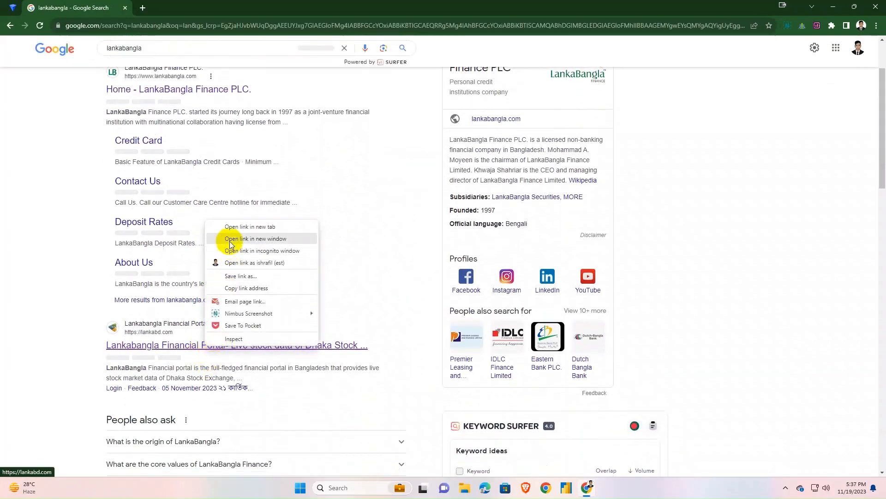
{"action": "left_click", "coordinate": [232, 229]}
{"action": "left_click", "coordinate": [178, 8]}
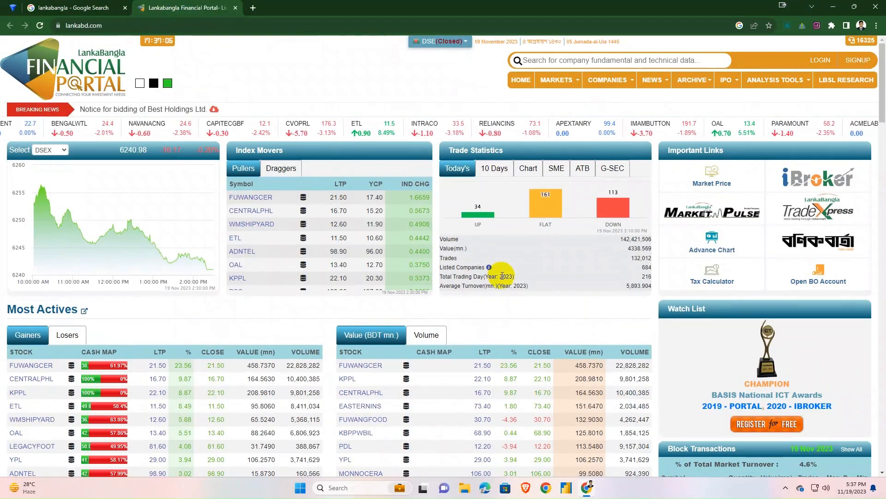
Try to find the company on the portal by searching for the abbreviation "gnfl"
{"action": "left_click", "coordinate": [556, 60]}
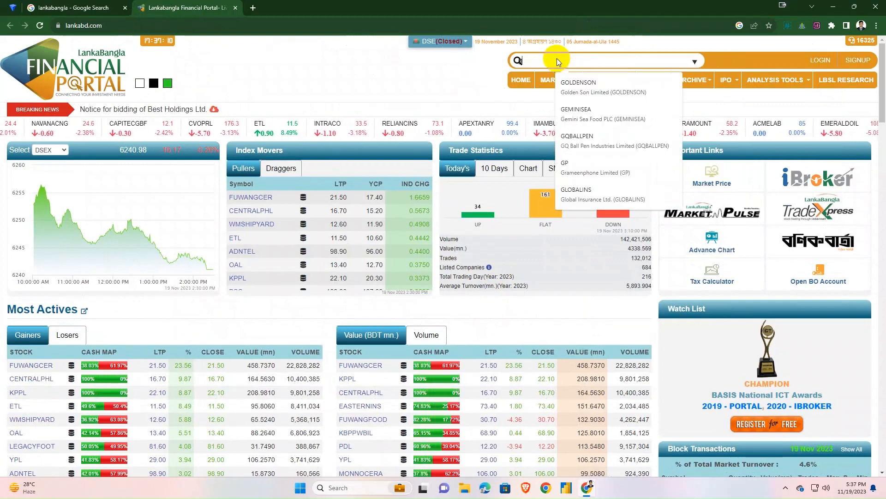
{"action": "type", "text": "nf"}
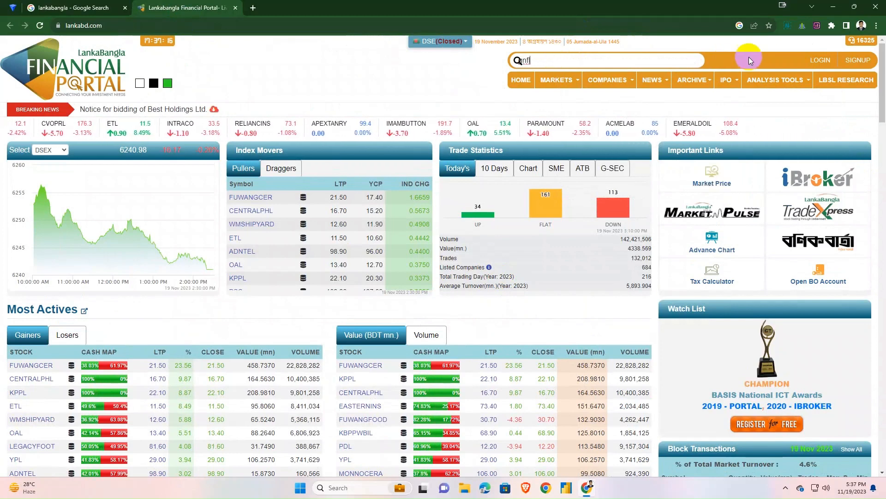
{"action": "type", "text": "l"}
{"action": "key", "text": "BackSpace"}
{"action": "key", "text": "BackSpace"}
{"action": "key", "text": "BackSpace"}
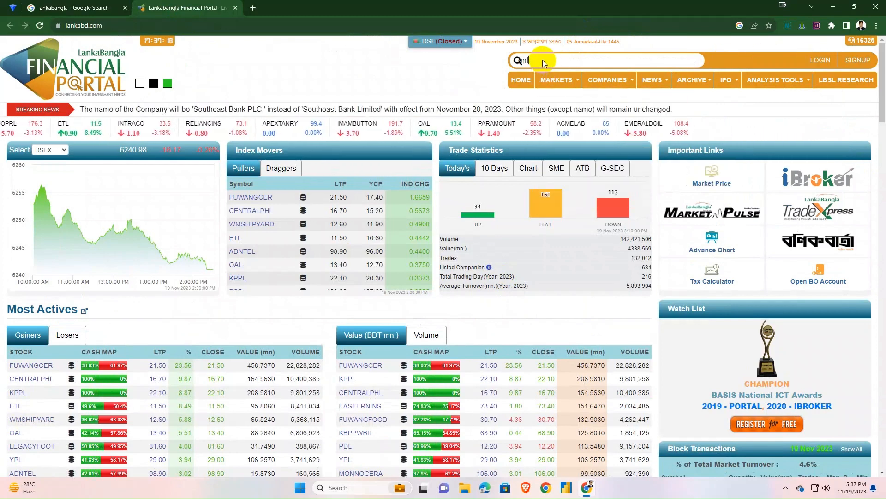
{"action": "key", "text": "BackSpace"}
{"action": "type", "text": "g"}
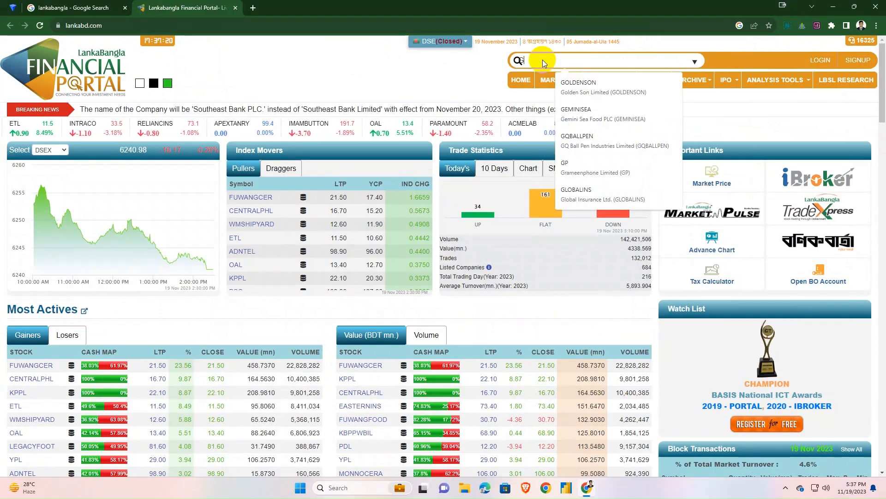
{"action": "type", "text": "nlfl"}
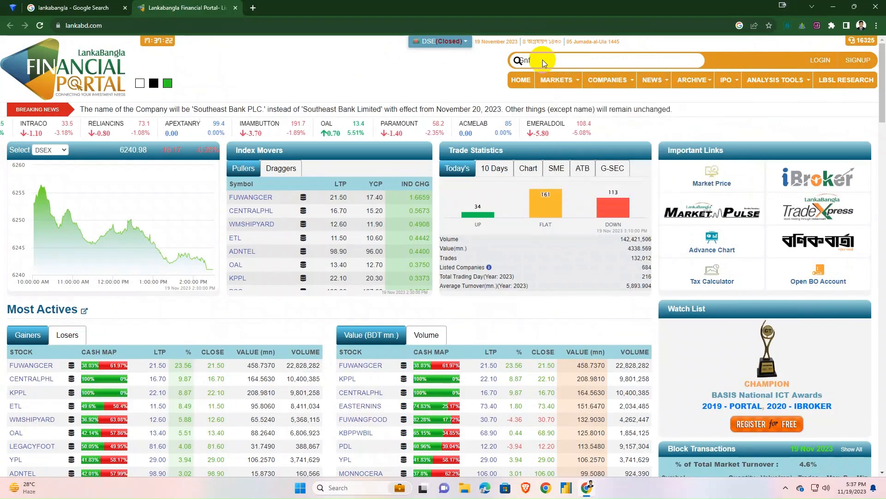
{"action": "key", "text": "Return"}
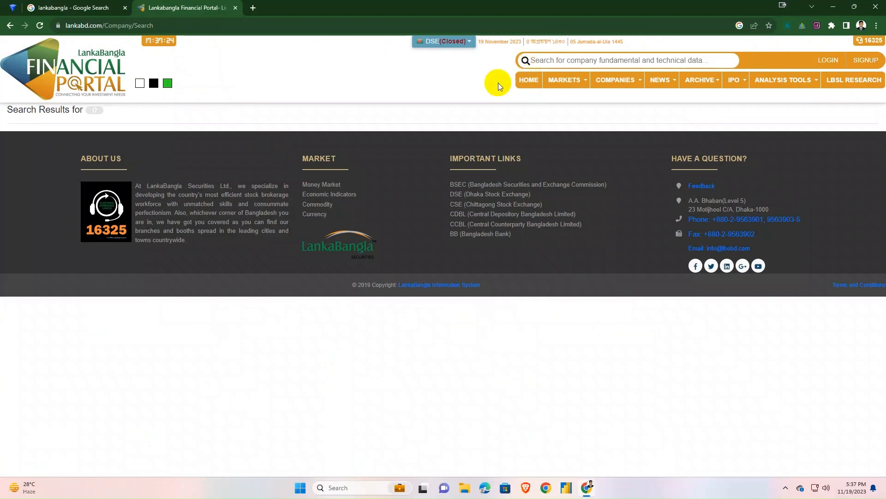
{"action": "left_click", "coordinate": [567, 83]}
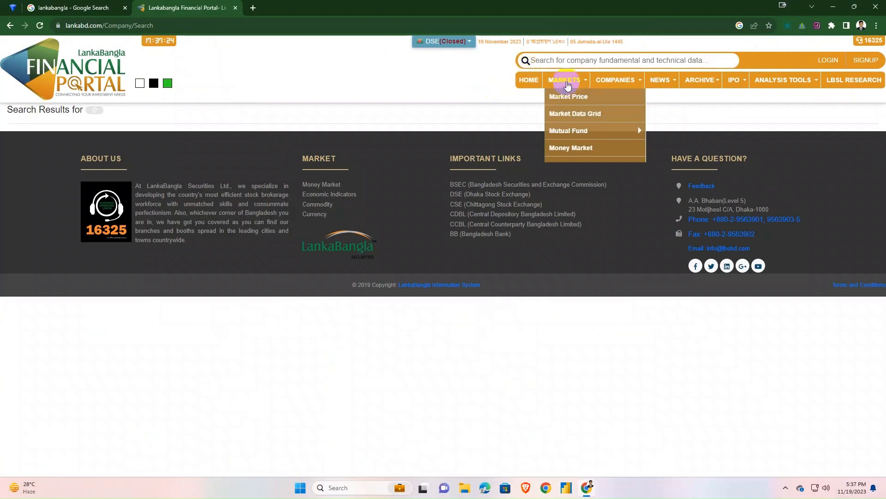
{"action": "left_click", "coordinate": [556, 60]}
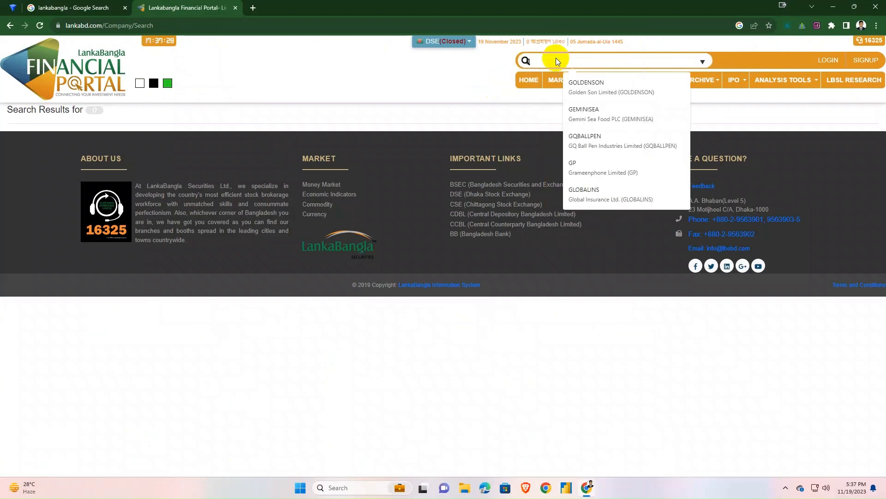
{"action": "type", "text": "nfl"}
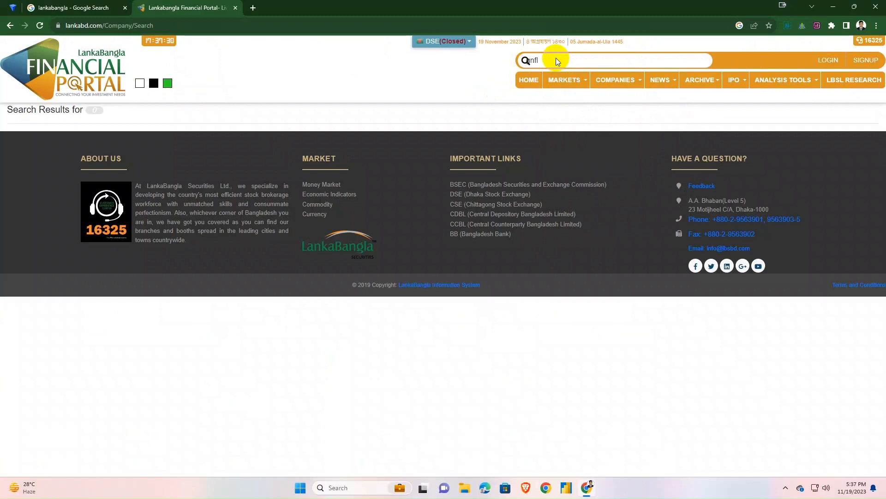
{"action": "key", "text": "Return"}
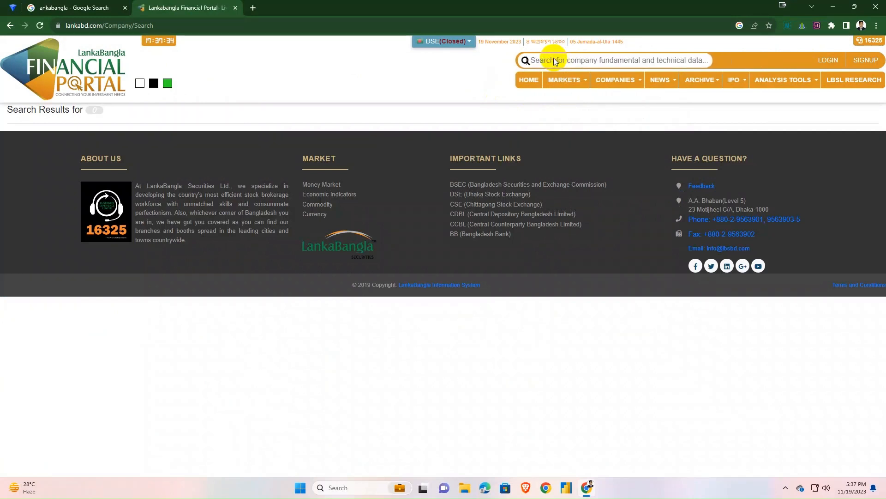
Search the portal for "gen" and open the suggested company Generation Next Fashions Limited (GENNEXT)
{"action": "left_click", "coordinate": [555, 61]}
{"action": "type", "text": "gen"}
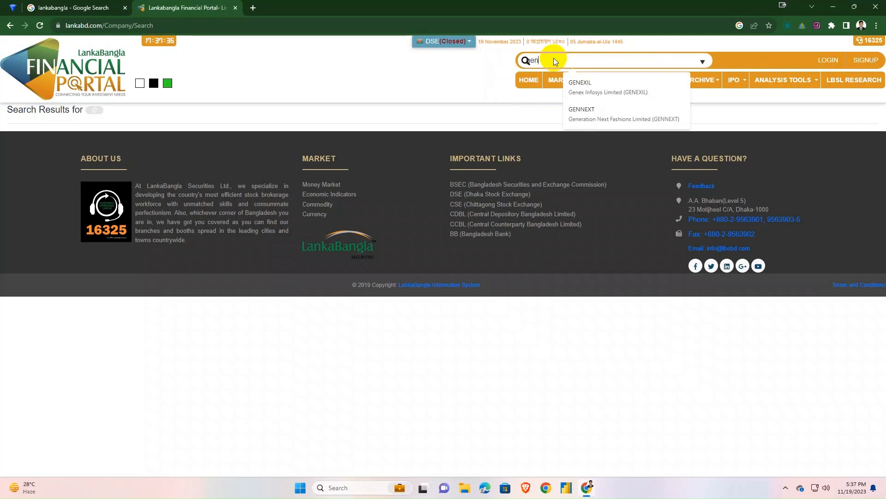
{"action": "left_click", "coordinate": [616, 113]}
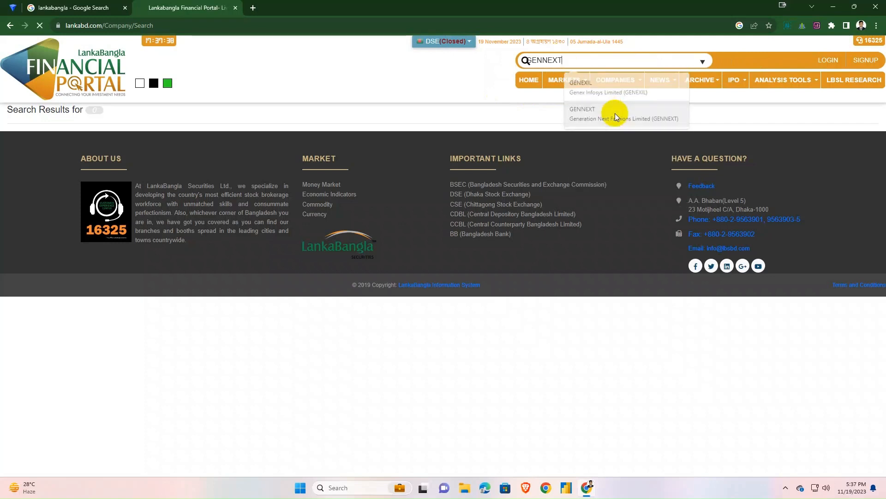
Open the company's financial statements and look through the balance sheet
{"action": "scroll", "coordinate": [189, 327], "scroll_direction": "down", "scroll_amount": 1}
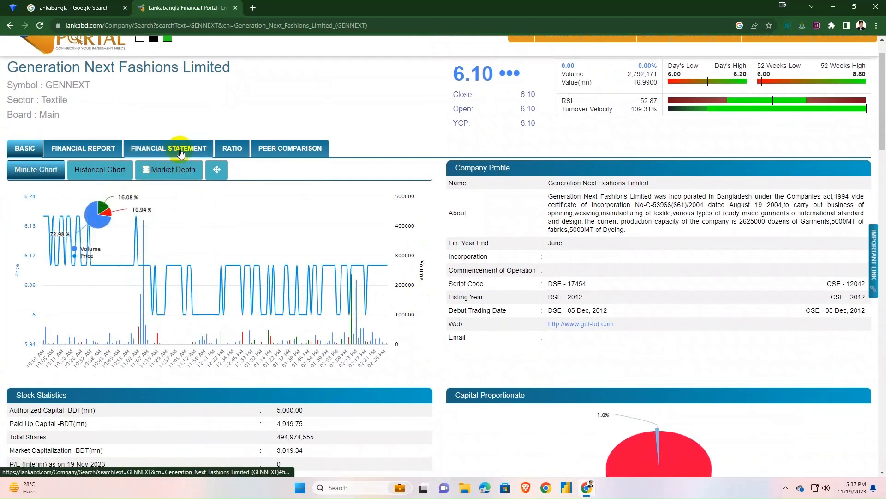
{"action": "left_click", "coordinate": [180, 152]}
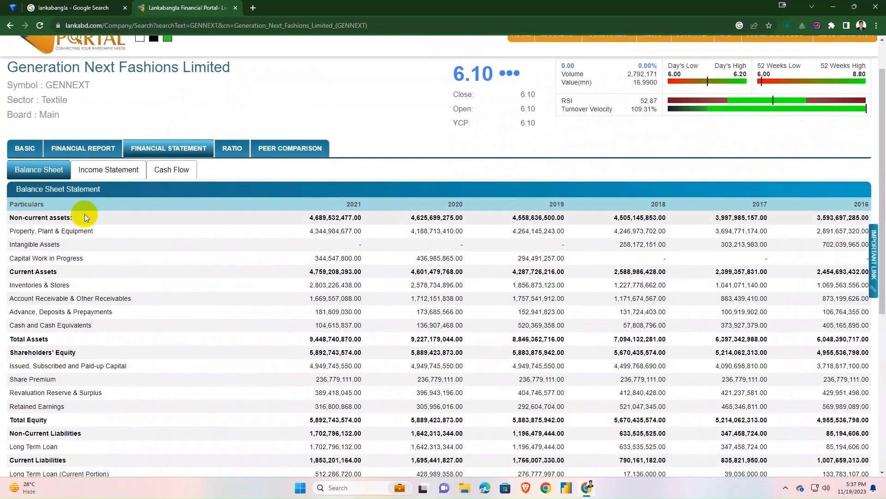
{"action": "scroll", "coordinate": [97, 222], "scroll_direction": "down", "scroll_amount": 2}
{"action": "scroll", "coordinate": [145, 204], "scroll_direction": "up", "scroll_amount": 2}
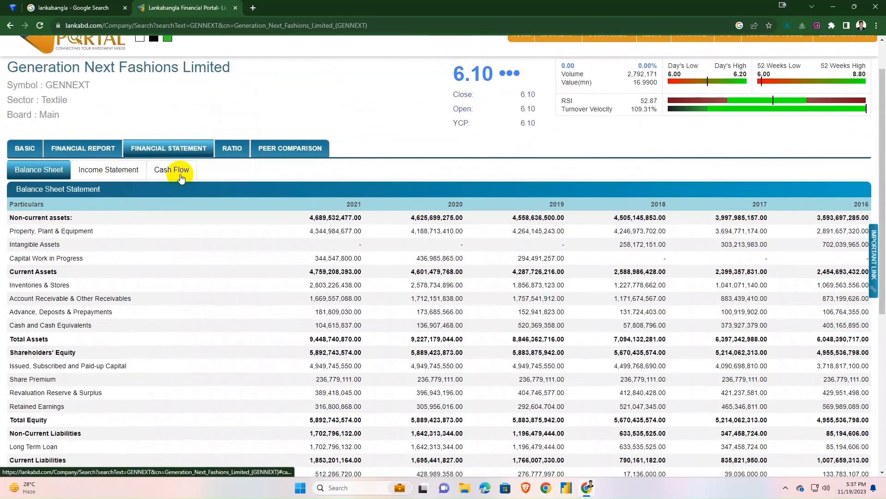
Display the company's income statement and look over its rows from revenue to earnings per share
{"action": "left_click", "coordinate": [181, 178]}
{"action": "left_click", "coordinate": [111, 214]}
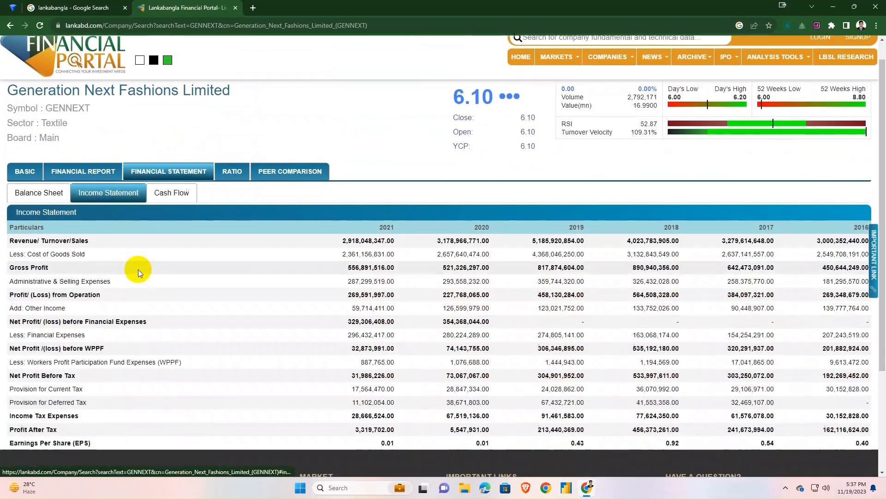
{"action": "scroll", "coordinate": [138, 270], "scroll_direction": "down", "scroll_amount": 3}
{"action": "scroll", "coordinate": [105, 250], "scroll_direction": "up", "scroll_amount": 2}
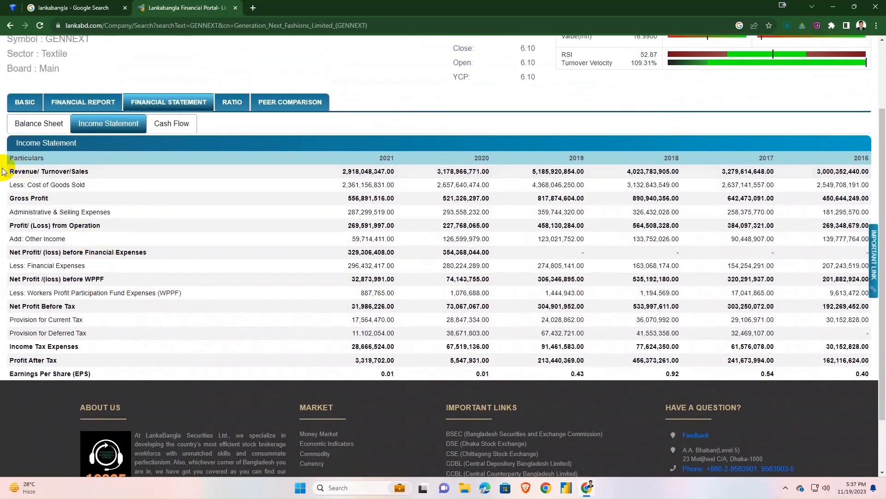
{"action": "left_click_drag", "start_coordinate": [14, 171], "coordinate": [862, 372]}
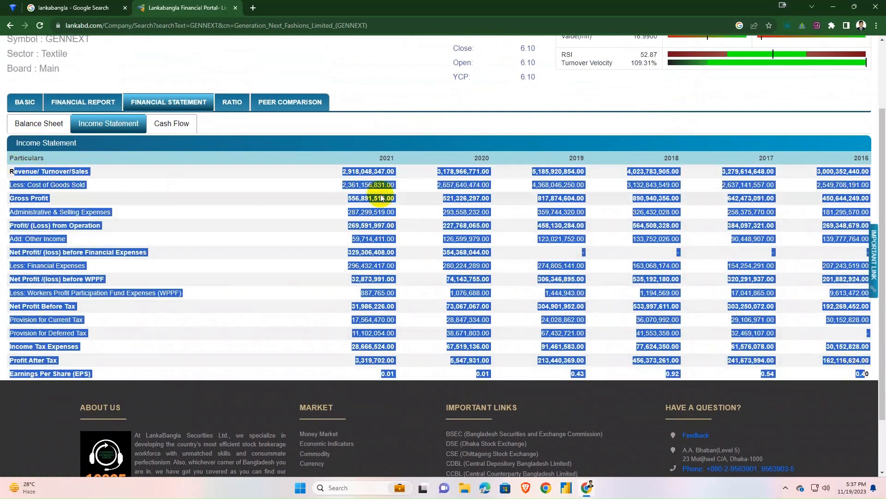
{"action": "left_click", "coordinate": [361, 148]}
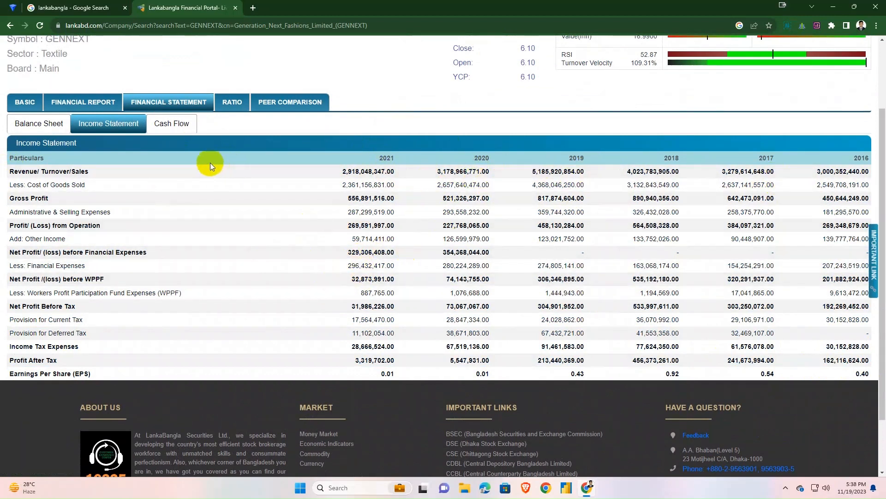
Preview the whole income statement page as a PDF printout, look through its pages, and close the preview without saving
{"action": "scroll", "coordinate": [220, 160], "scroll_direction": "down", "scroll_amount": 1}
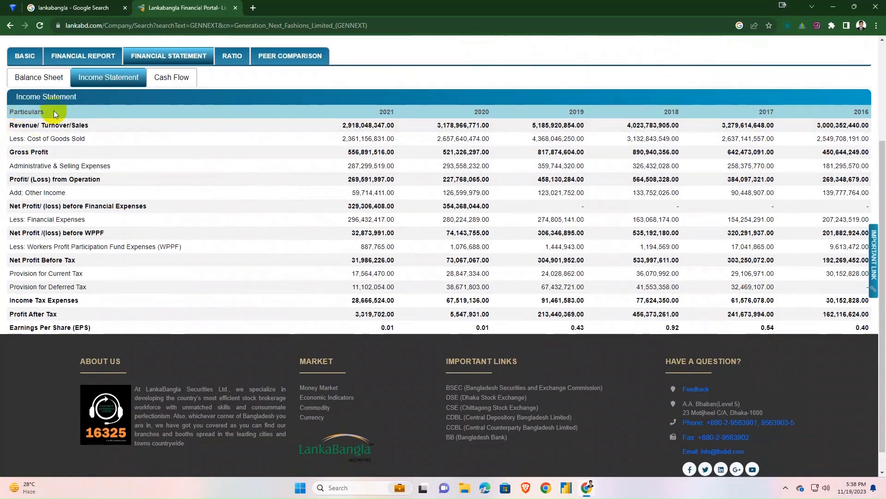
{"action": "key", "text": "ctrl+p"}
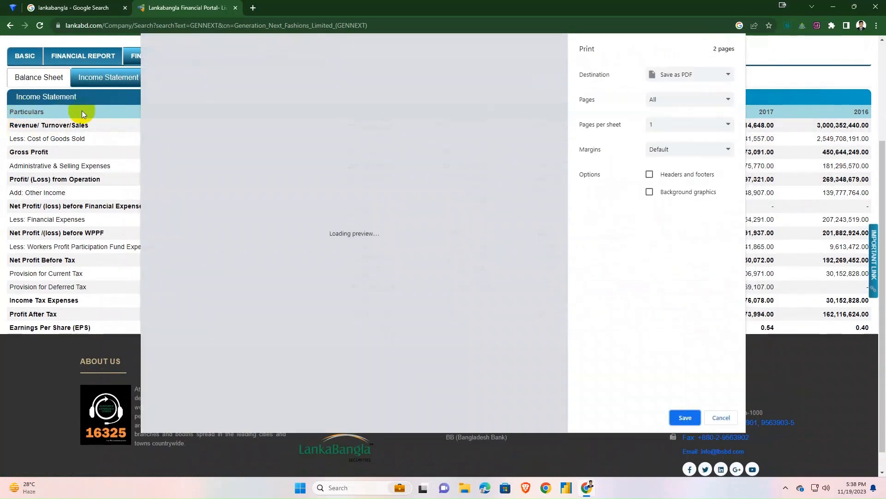
{"action": "scroll", "coordinate": [342, 203], "scroll_direction": "down", "scroll_amount": 3}
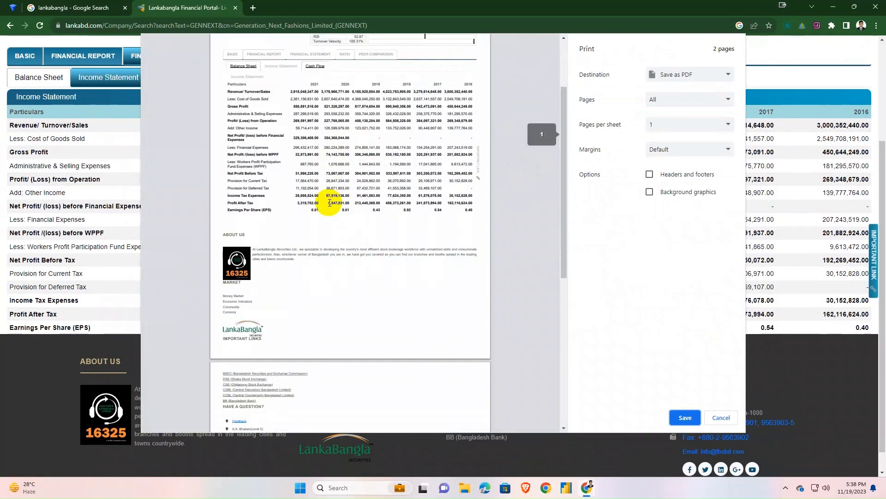
{"action": "scroll", "coordinate": [326, 204], "scroll_direction": "up", "scroll_amount": 3}
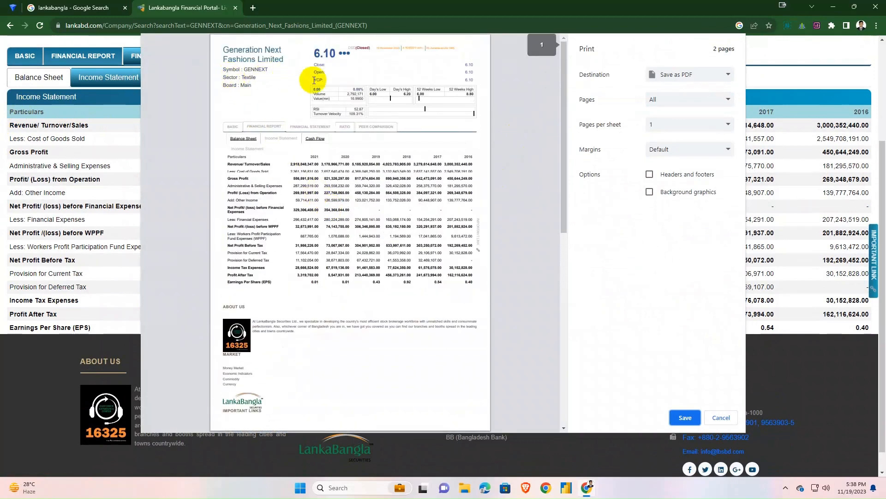
{"action": "scroll", "coordinate": [265, 304], "scroll_direction": "down", "scroll_amount": 10}
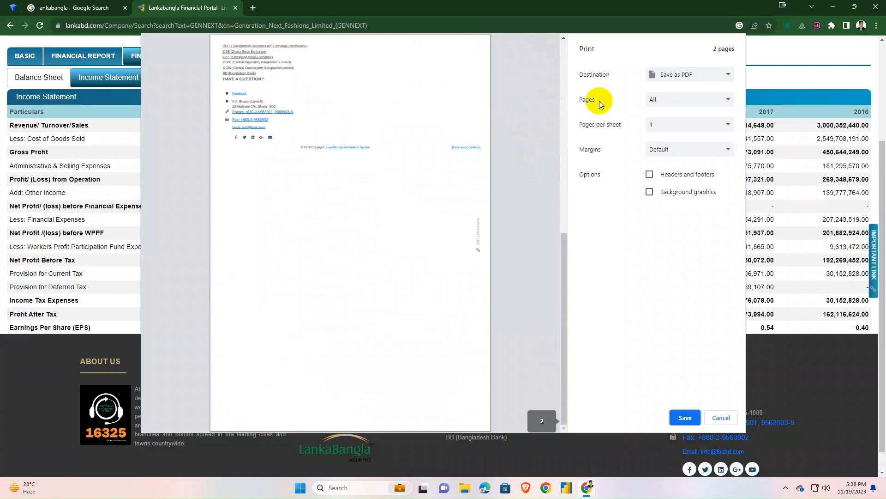
{"action": "left_click", "coordinate": [711, 417]}
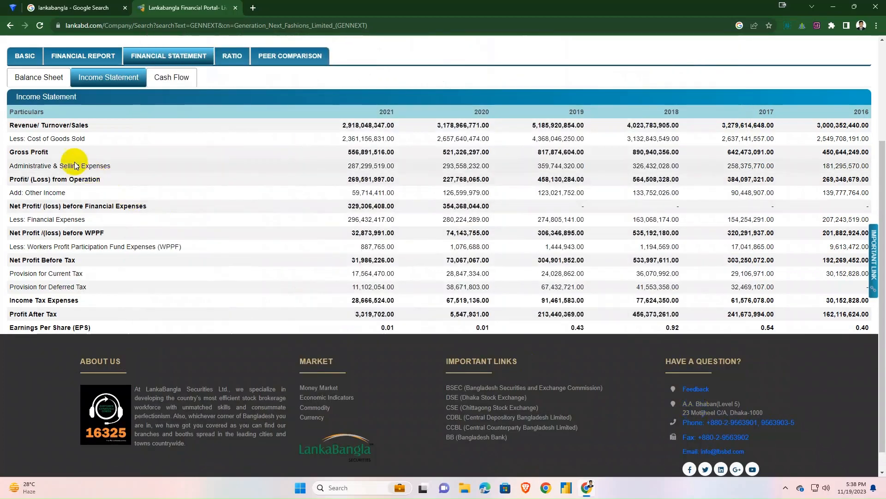
Select the entire income statement table with its header row and preview it as a PDF printout limited to the selection
{"action": "left_click_drag", "start_coordinate": [8, 117], "coordinate": [870, 329]}
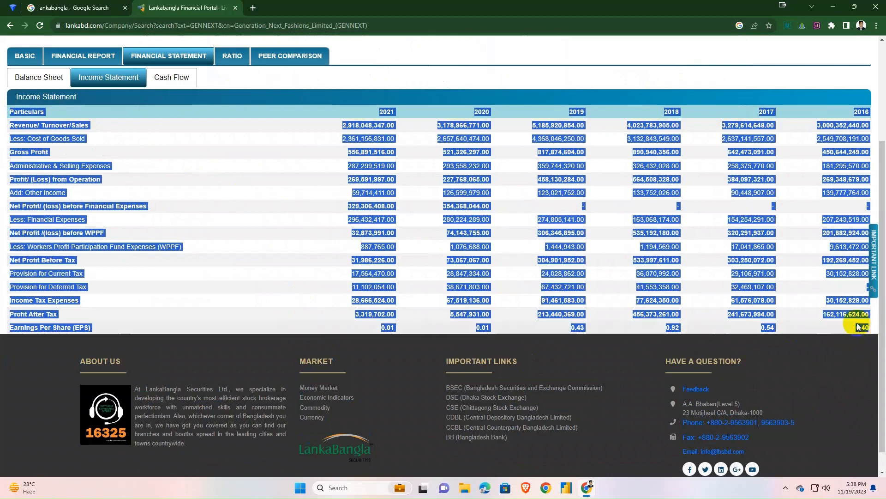
{"action": "key", "text": "ctrl+p"}
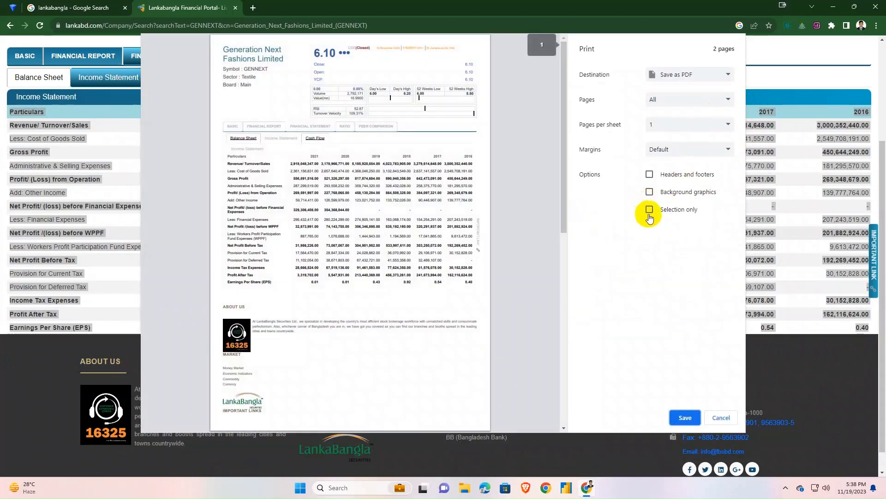
{"action": "left_click", "coordinate": [650, 210]}
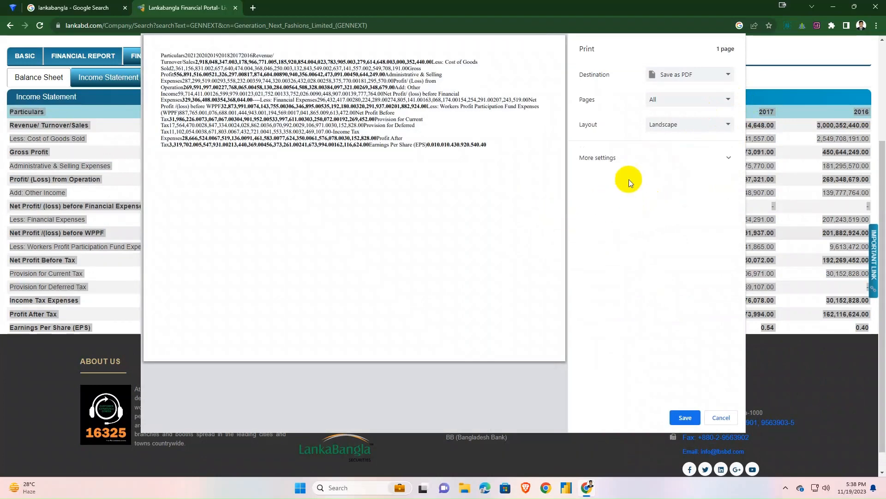
Expand the additional print settings and try the Headers and footers and Background graphics options on the preview
{"action": "left_click", "coordinate": [628, 158]}
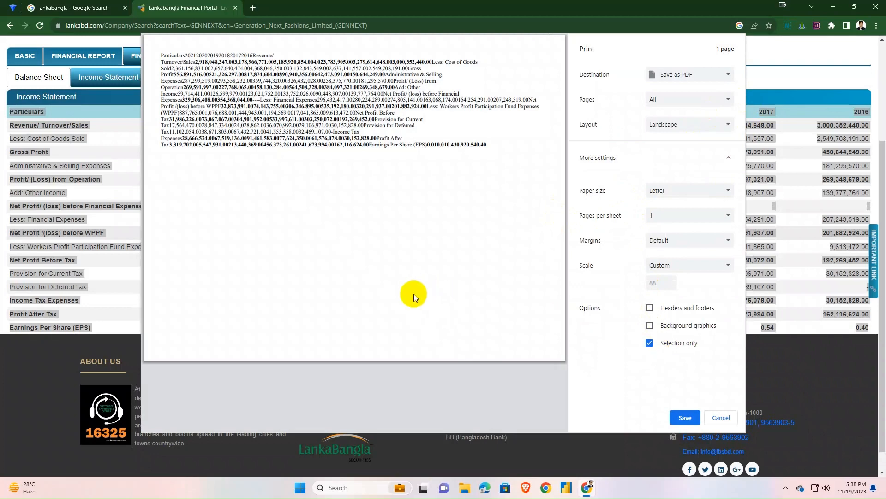
{"action": "left_click", "coordinate": [649, 308]}
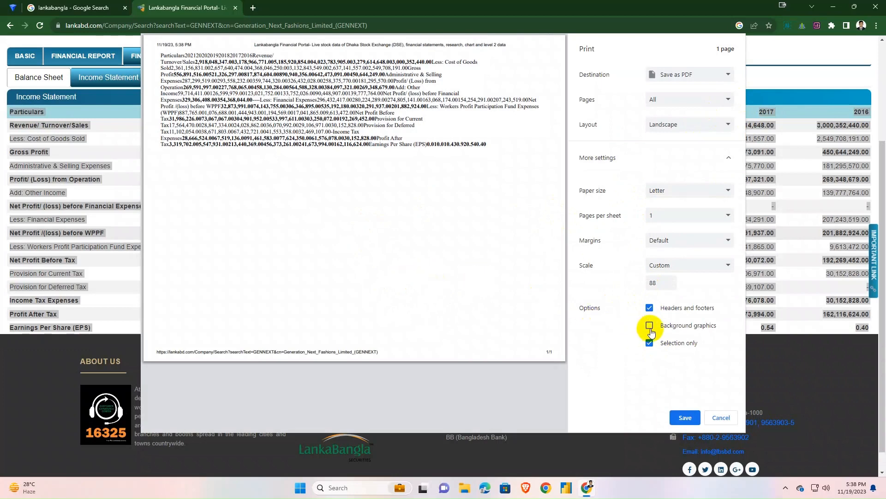
{"action": "left_click", "coordinate": [651, 325]}
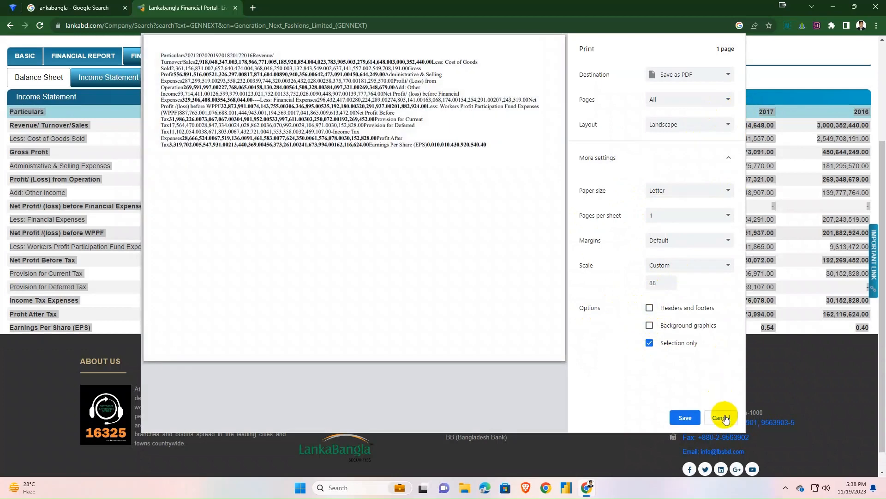
Close the print preview without saving, reselect the whole income statement table, and try to copy it
{"action": "left_click", "coordinate": [721, 418]}
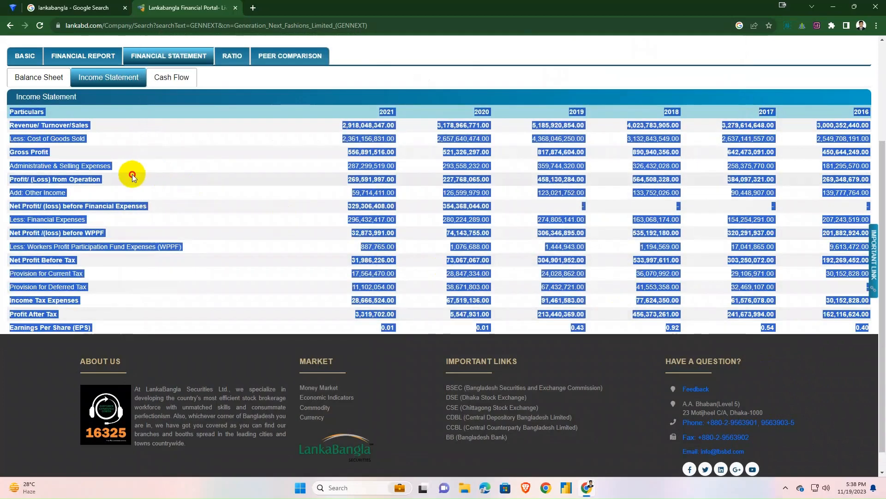
{"action": "left_click", "coordinate": [132, 174]}
{"action": "left_click_drag", "start_coordinate": [6, 114], "coordinate": [865, 321]}
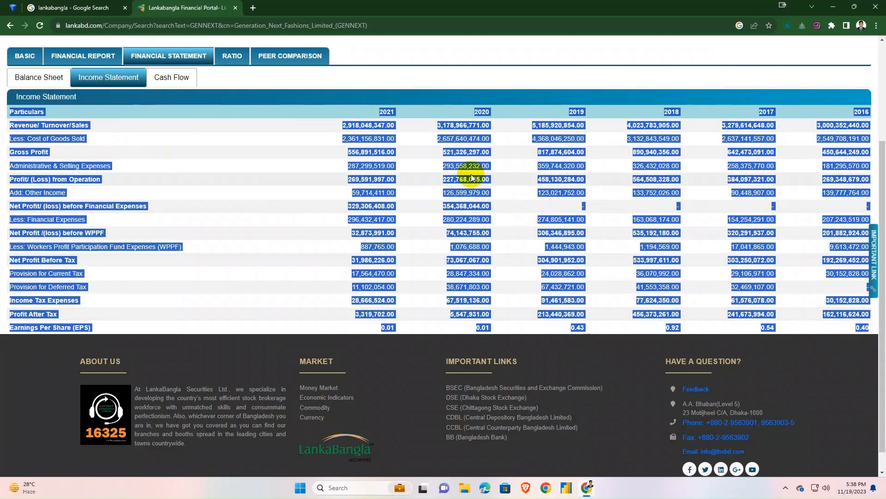
{"action": "key", "text": "ctrl+c"}
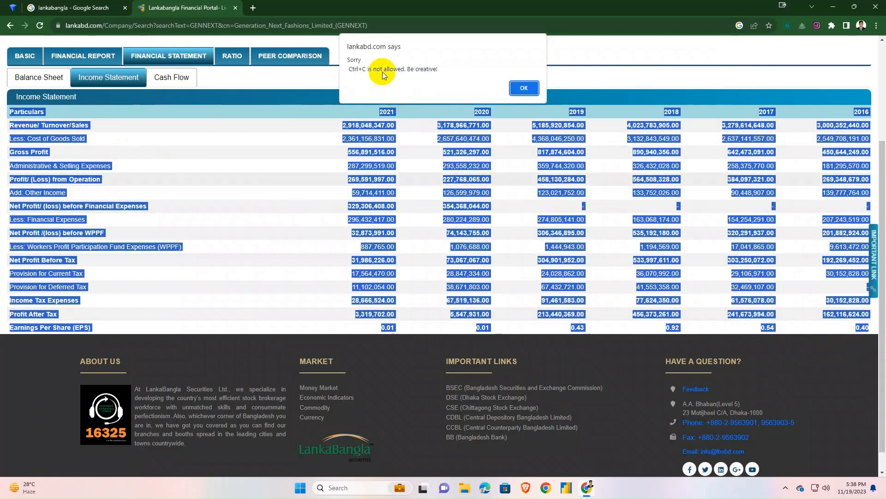
{"action": "left_click", "coordinate": [522, 89]}
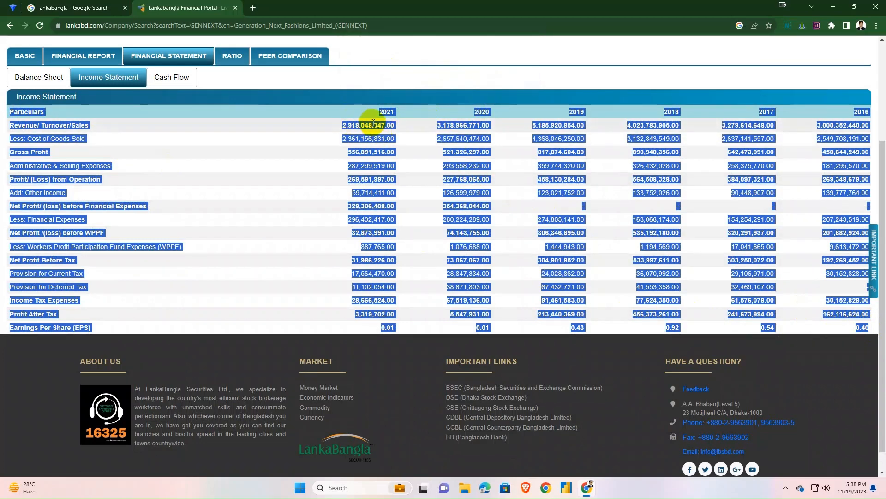
Preview the selected income statement table as a PDF printout limited to the selection, with the additional print settings expanded
{"action": "key", "text": "ctrl+p"}
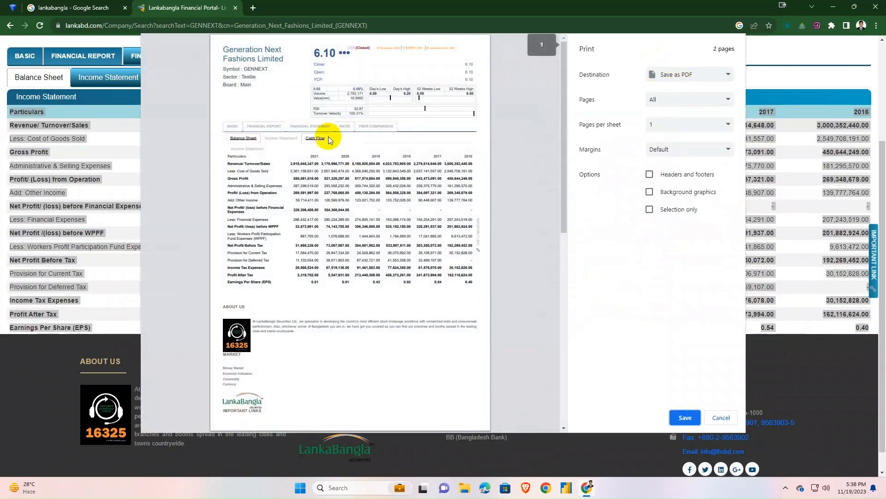
{"action": "left_click", "coordinate": [648, 210]}
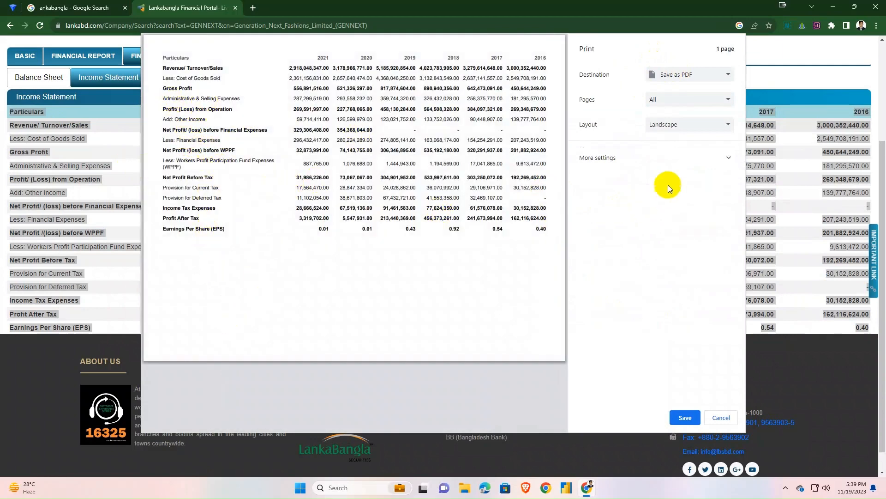
{"action": "left_click", "coordinate": [661, 158]}
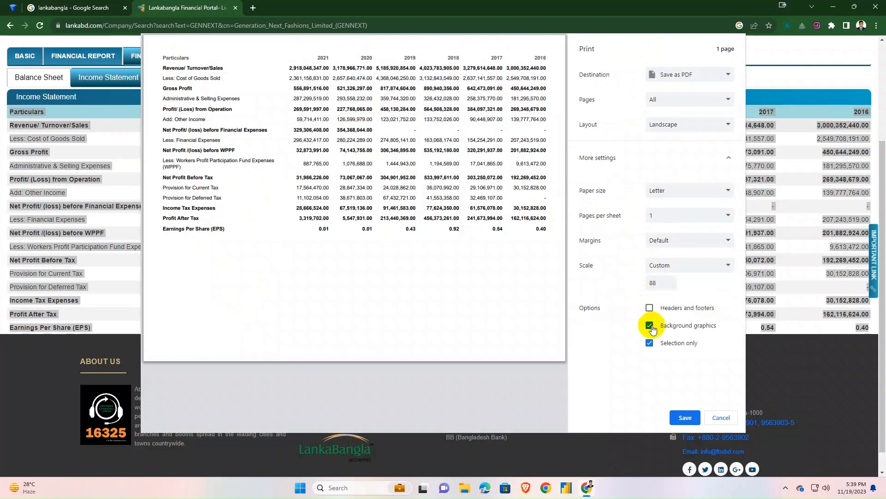
Try the Background graphics option and the Portrait layout on the preview, then restore Landscape without background graphics
{"action": "left_click", "coordinate": [651, 327]}
{"action": "left_click", "coordinate": [650, 326]}
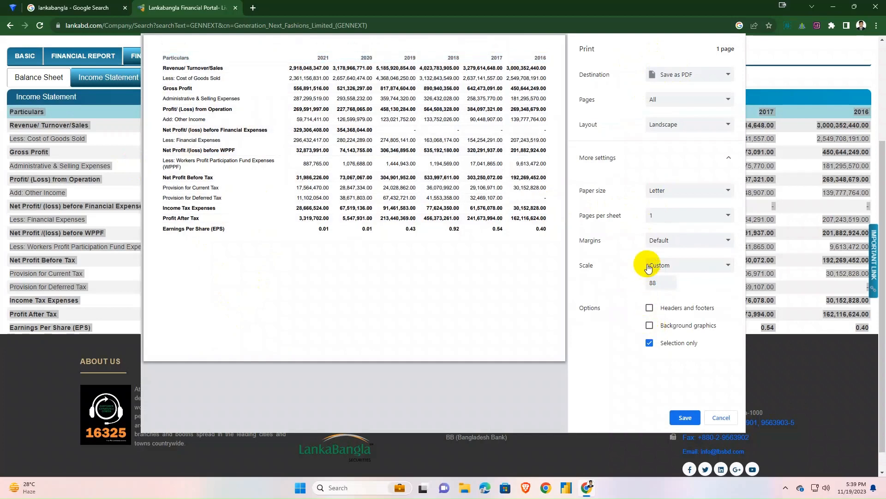
{"action": "left_click", "coordinate": [664, 124]}
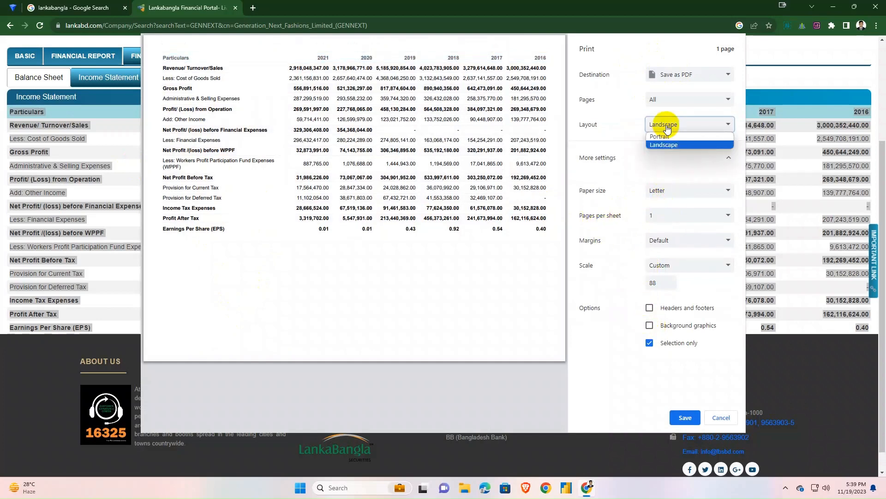
{"action": "left_click", "coordinate": [665, 135]}
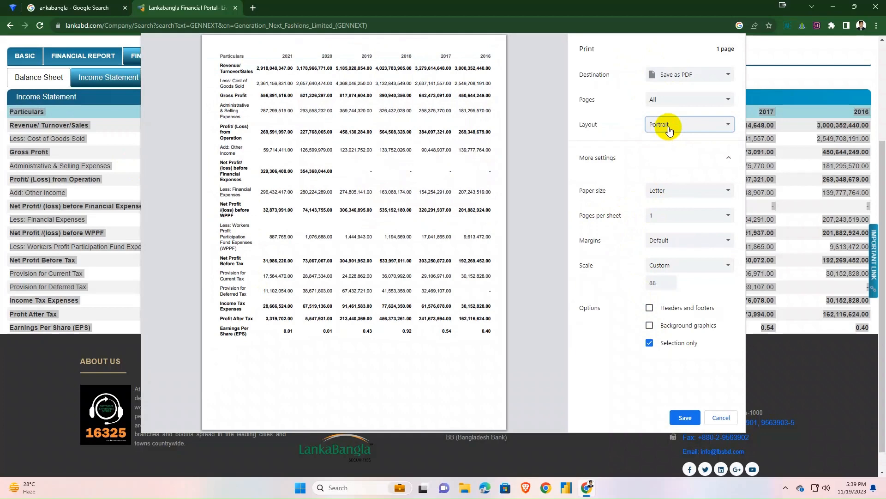
{"action": "left_click", "coordinate": [669, 129]}
{"action": "left_click", "coordinate": [667, 138]}
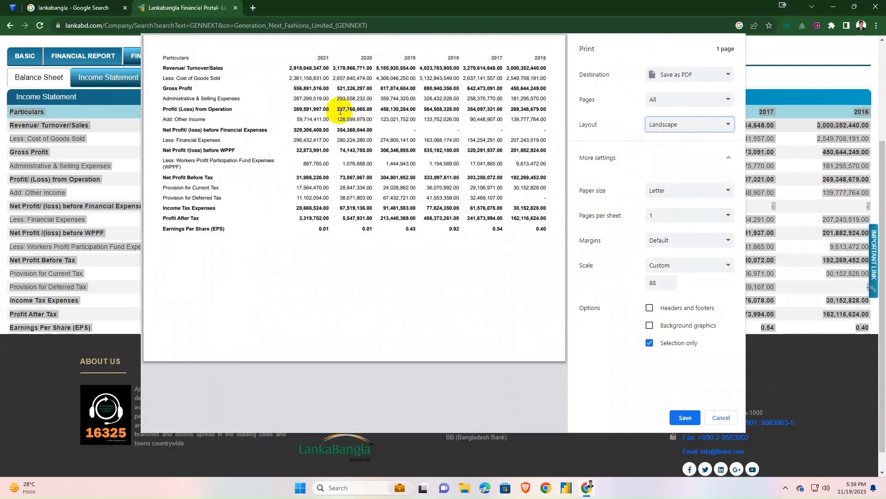
Check that the table text in the preview is selectable and save the PDF in Downloads as "Income statment"
{"action": "left_click_drag", "start_coordinate": [158, 69], "coordinate": [220, 242]}
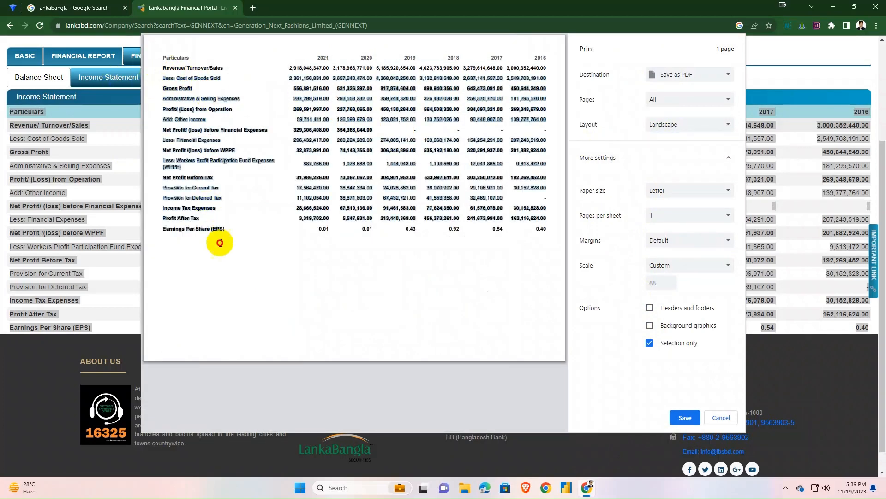
{"action": "left_click", "coordinate": [221, 234]}
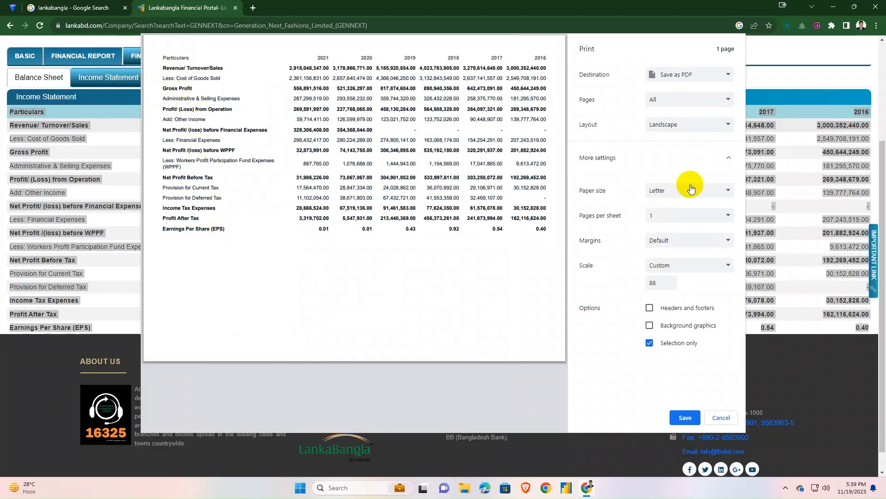
{"action": "left_click", "coordinate": [681, 422]}
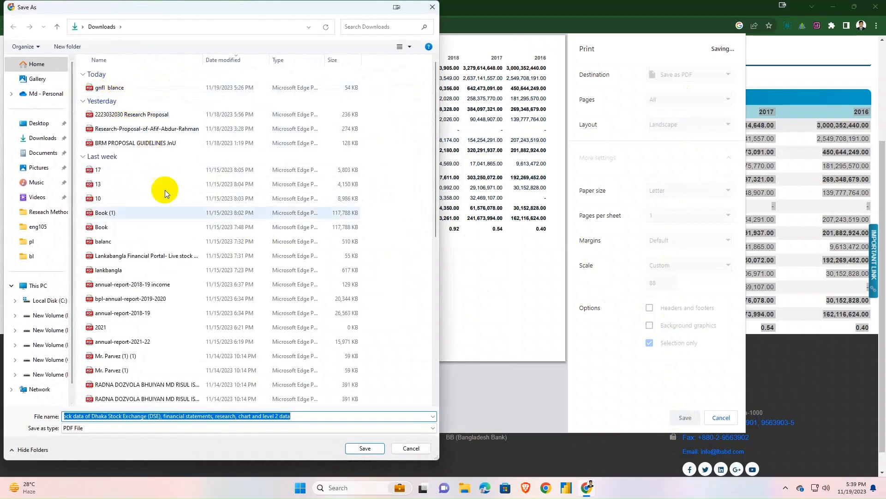
{"action": "key", "text": "BackSpace"}
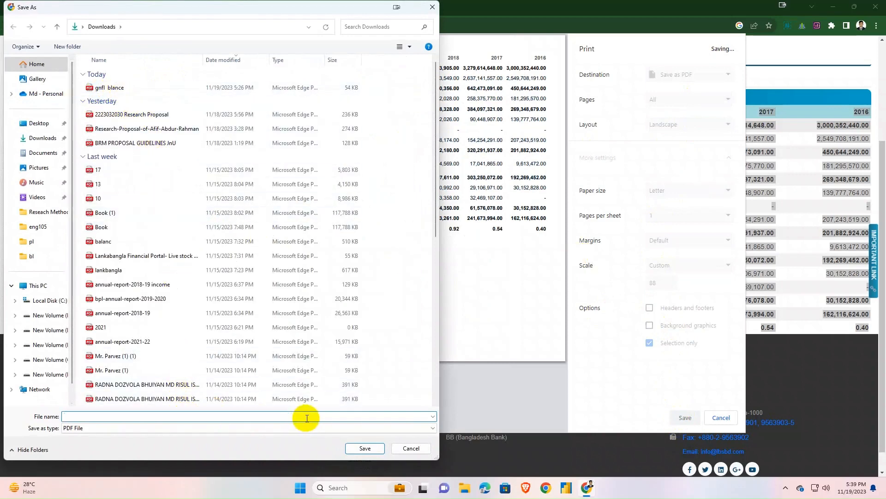
{"action": "type", "text": "Income statment"}
{"action": "key", "text": "Return"}
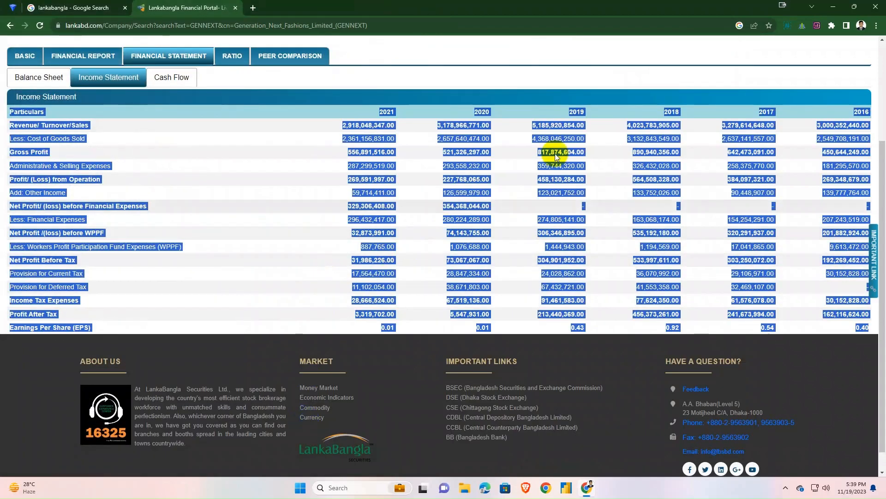
In the "fin for" folder on the desktop, create a new Microsoft Excel Worksheet with the default name and open it
{"action": "left_click", "coordinate": [834, 8]}
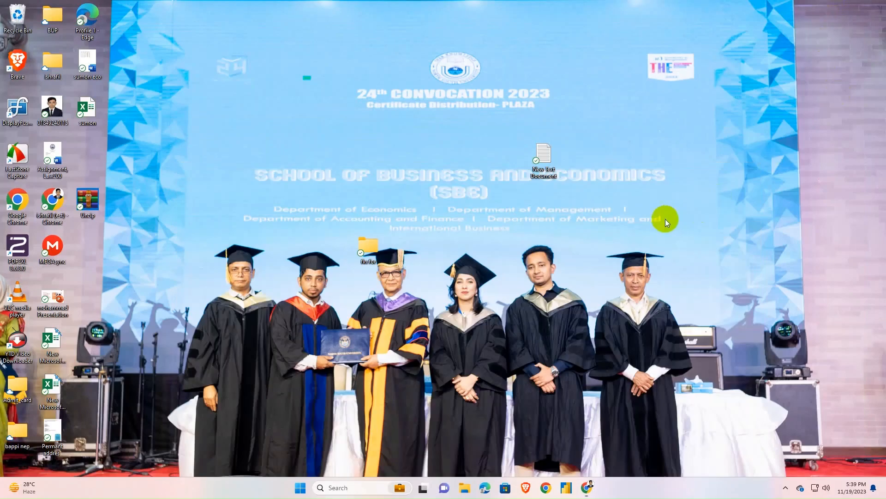
{"action": "left_click", "coordinate": [364, 251]}
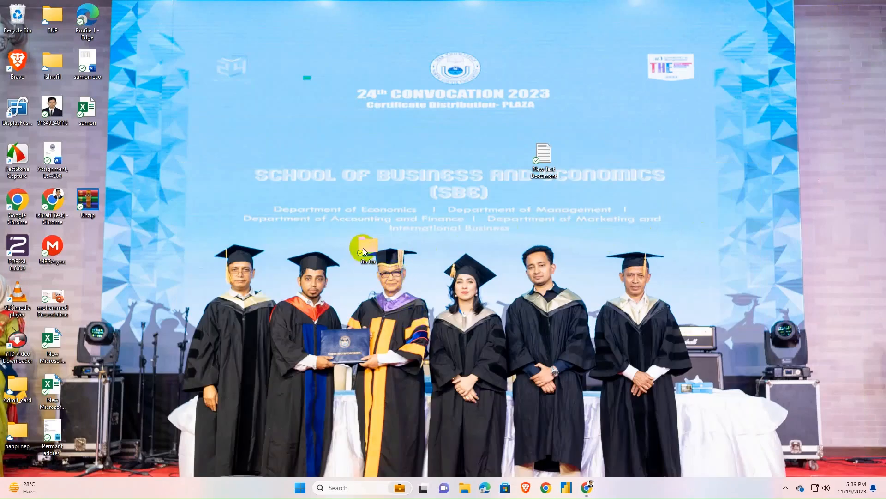
{"action": "double_click", "coordinate": [364, 251]}
{"action": "right_click", "coordinate": [203, 157]}
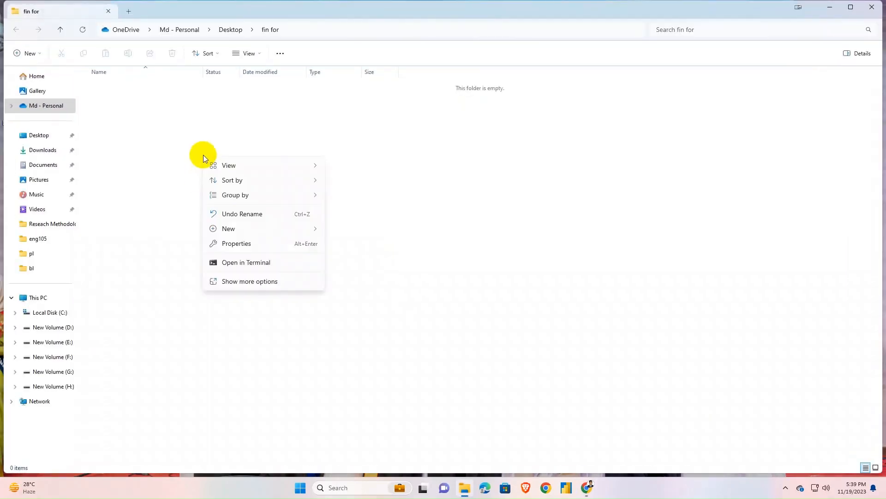
{"action": "left_click", "coordinate": [228, 229]}
{"action": "left_click", "coordinate": [372, 335]}
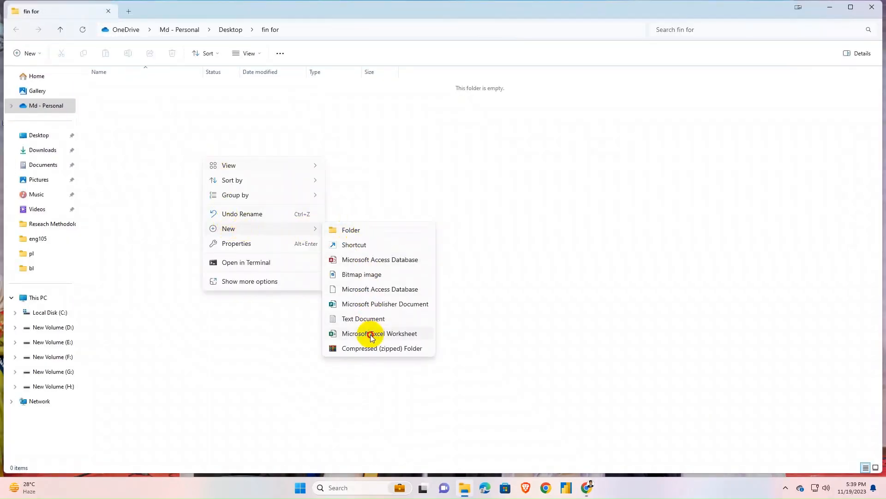
{"action": "left_click", "coordinate": [292, 246]}
{"action": "left_click", "coordinate": [141, 90]}
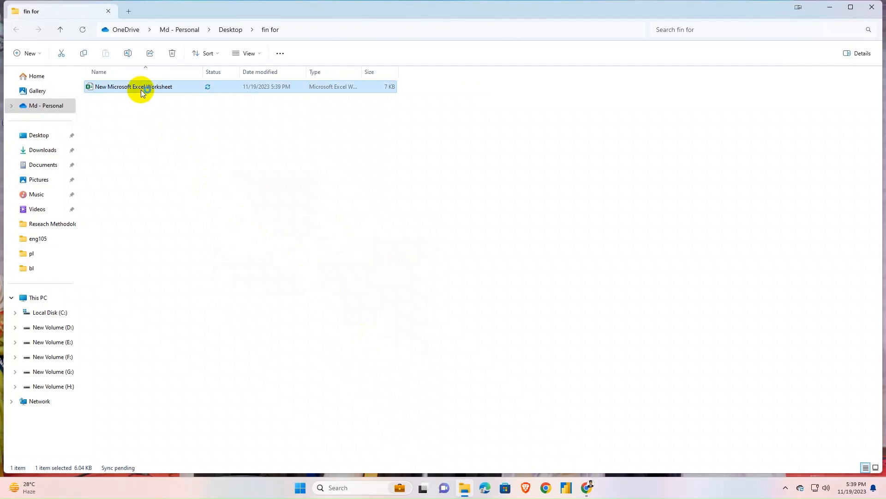
{"action": "double_click", "coordinate": [141, 90]}
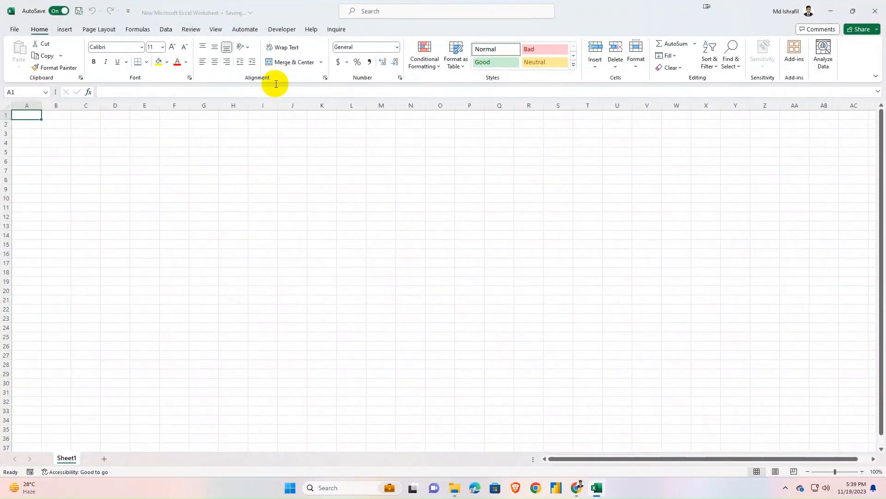
Import data into the workbook from the "Income statment" PDF file in the Downloads folder
{"action": "scroll", "coordinate": [172, 190], "scroll_direction": "down", "scroll_amount": 3}
{"action": "scroll", "coordinate": [172, 190], "scroll_direction": "up", "scroll_amount": 3}
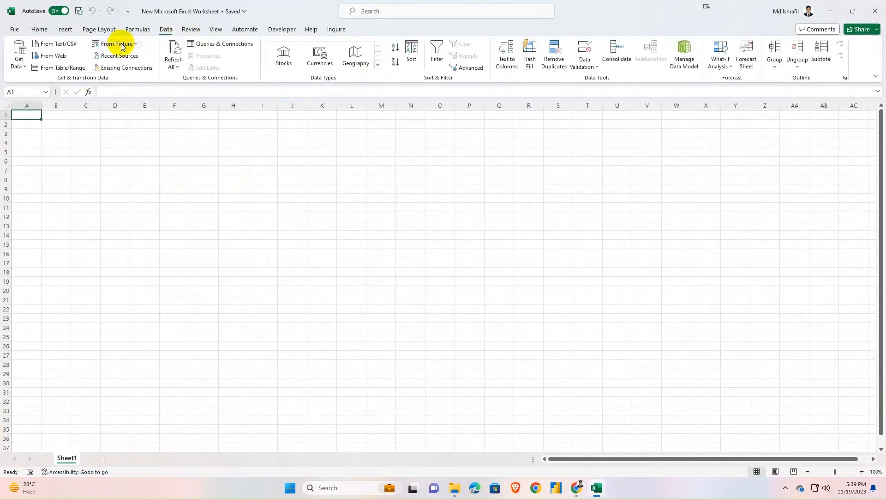
{"action": "left_click", "coordinate": [18, 58]}
{"action": "mouse_move", "coordinate": [49, 84]}
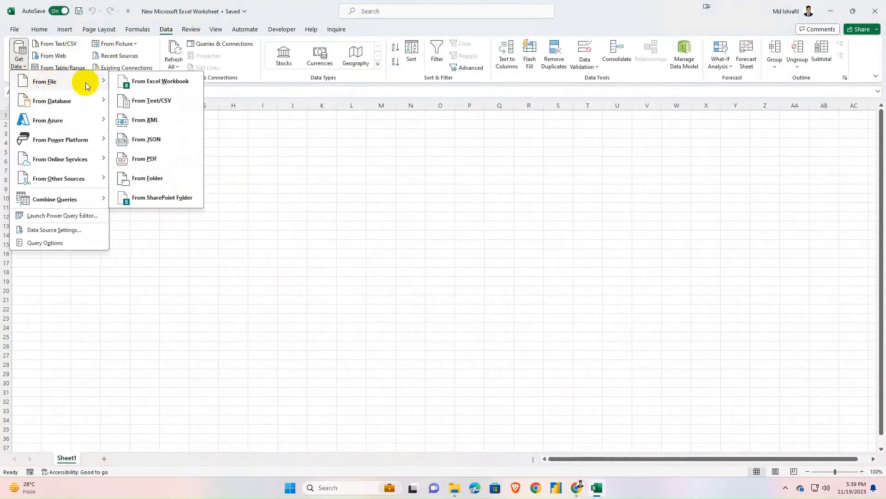
{"action": "left_click", "coordinate": [144, 159]}
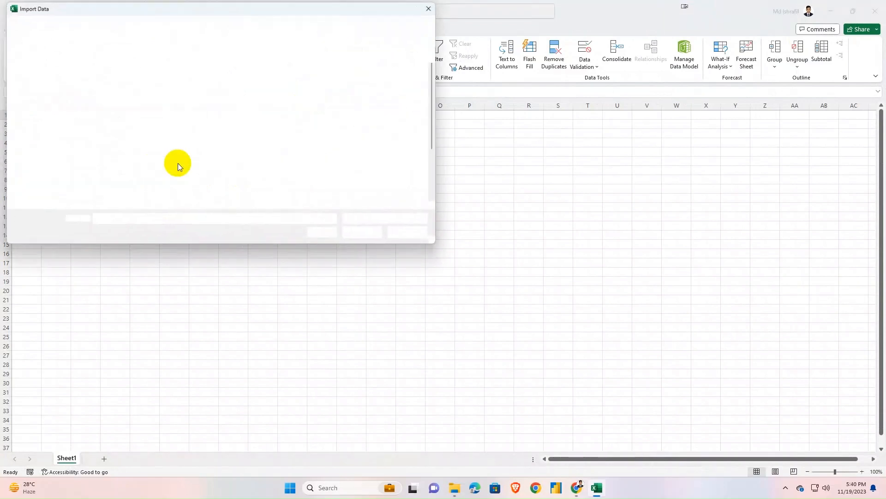
{"action": "left_click", "coordinate": [42, 106]}
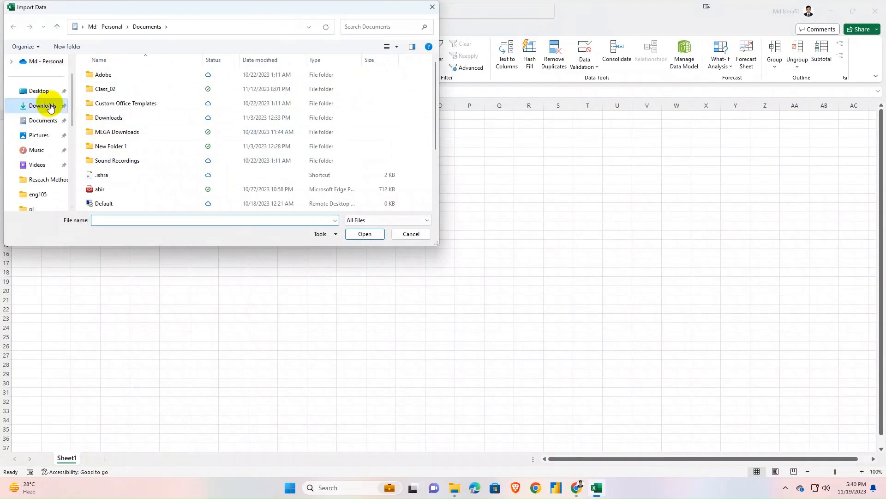
{"action": "left_click", "coordinate": [106, 90]}
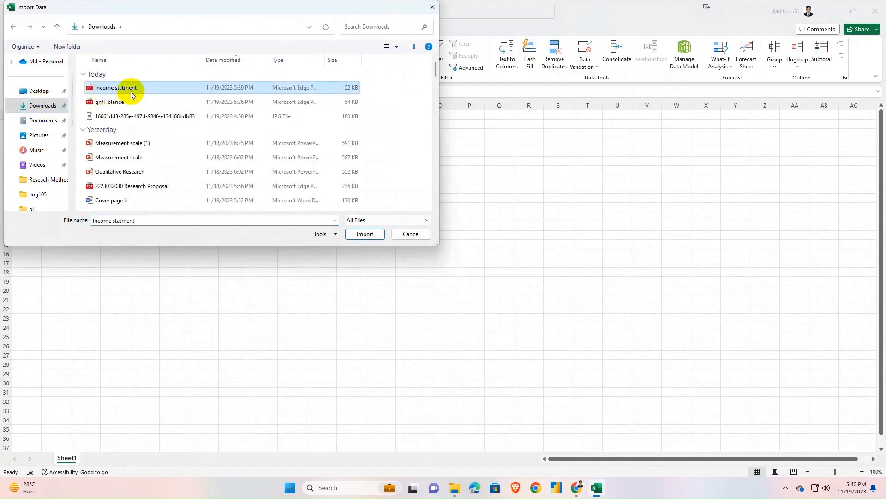
{"action": "left_click", "coordinate": [361, 234]}
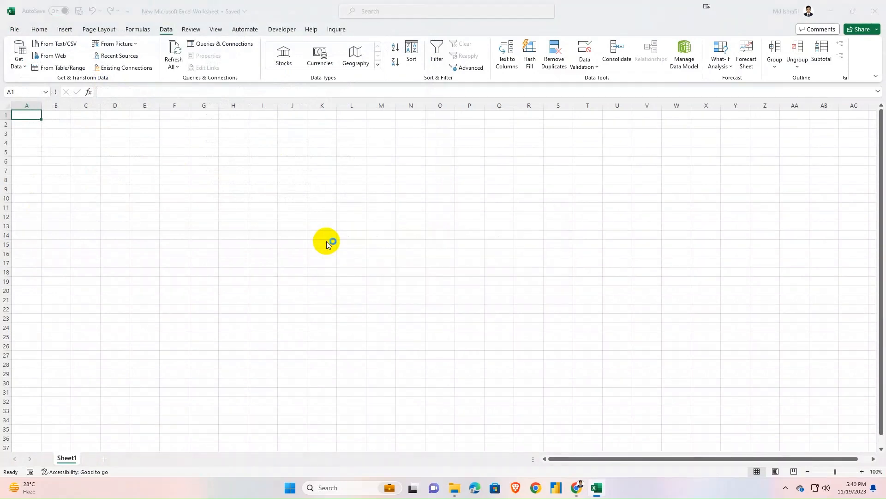
Compare the previews of Table001 (Page 1) and Page001 found in the PDF
{"action": "left_click", "coordinate": [286, 169]}
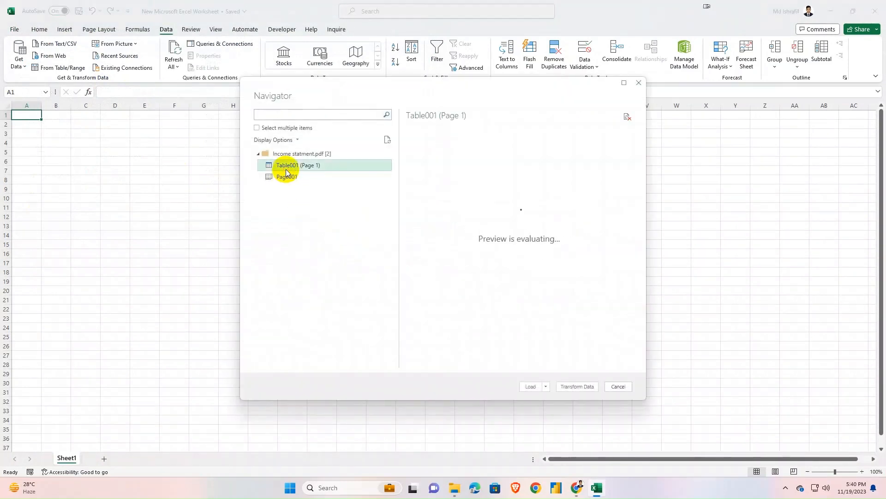
{"action": "left_click", "coordinate": [286, 177]}
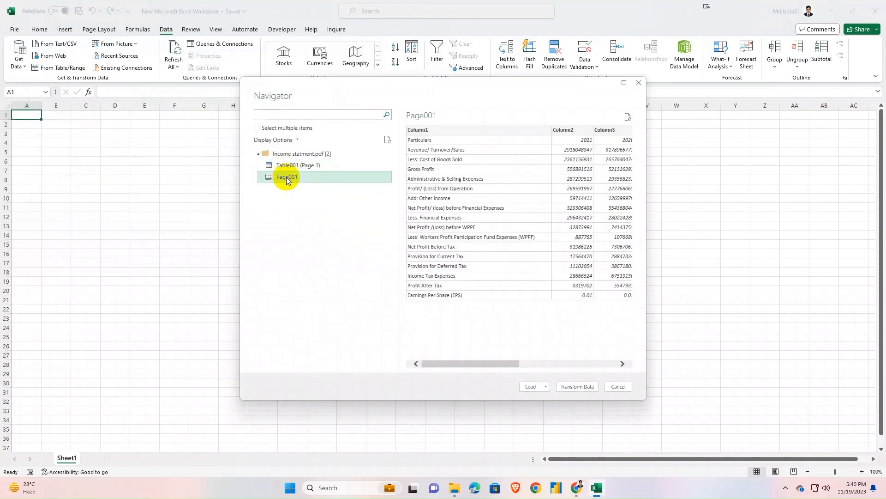
{"action": "left_click_drag", "start_coordinate": [340, 87], "coordinate": [232, 92]}
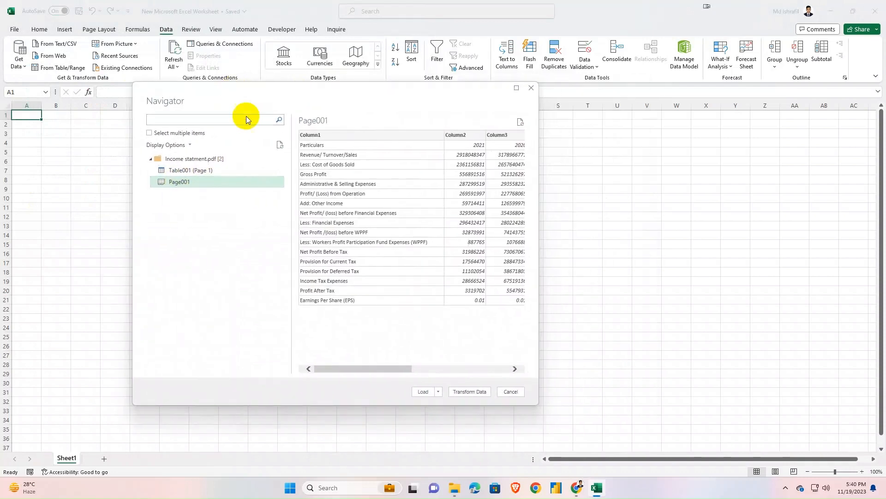
{"action": "left_click", "coordinate": [206, 173]}
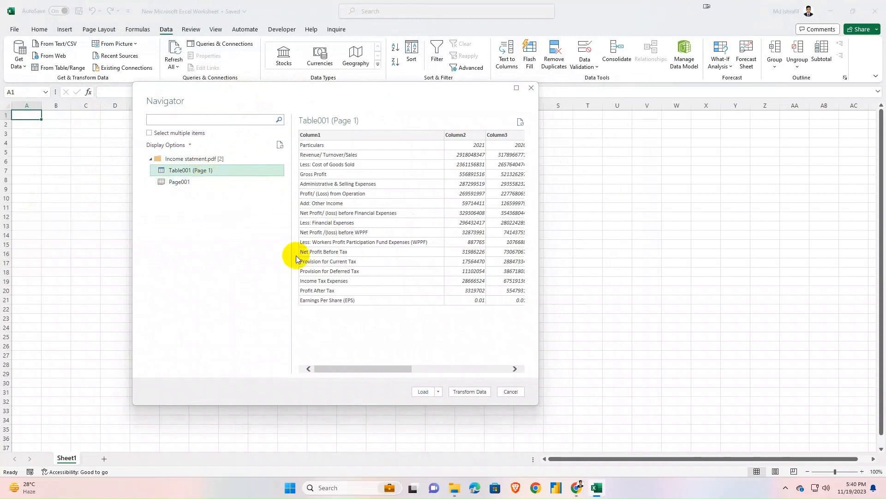
Enable selecting multiple items and mark both Table001 (Page 1) and Page001 for import
{"action": "left_click", "coordinate": [150, 134]}
{"action": "left_click", "coordinate": [161, 170]}
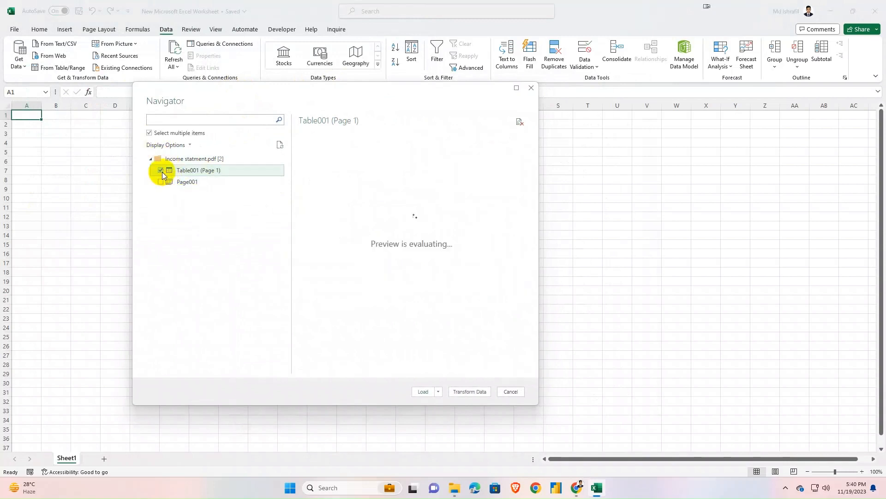
{"action": "left_click", "coordinate": [162, 184]}
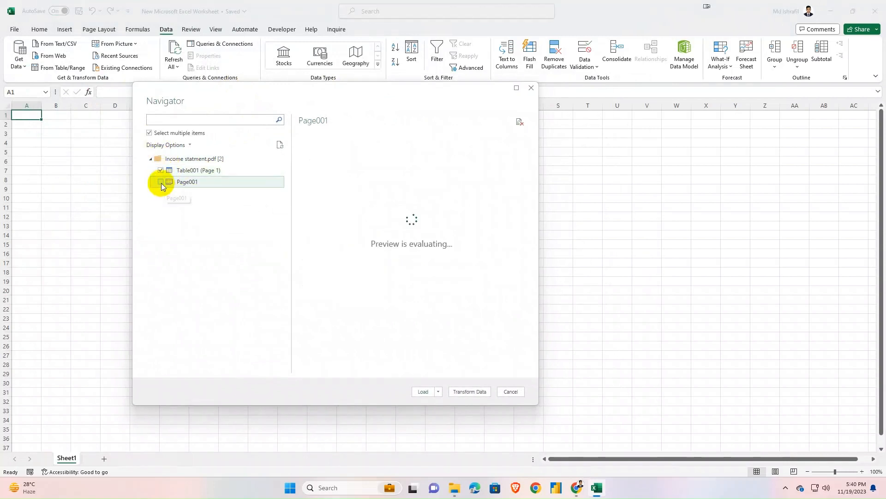
{"action": "left_click", "coordinate": [160, 182]}
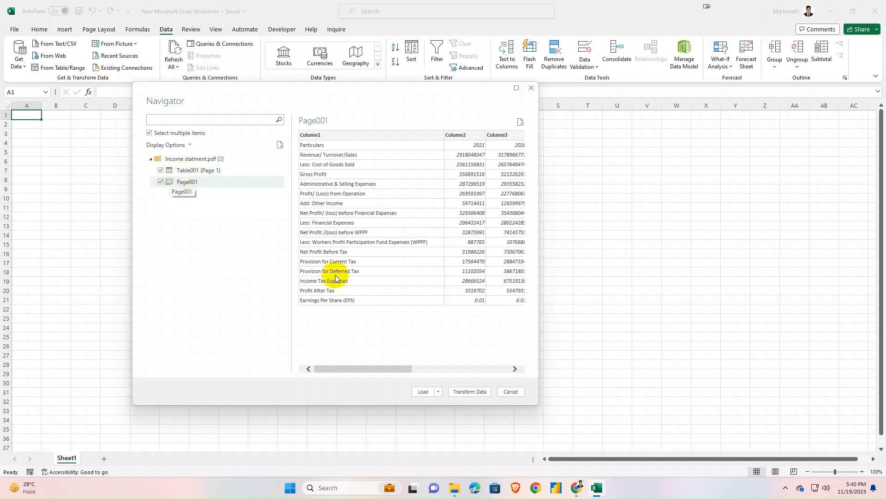
Load both selected PDF items into the workbook through the Power Query Editor without changes, and close the Queries & Connections list
{"action": "left_click", "coordinate": [469, 392]}
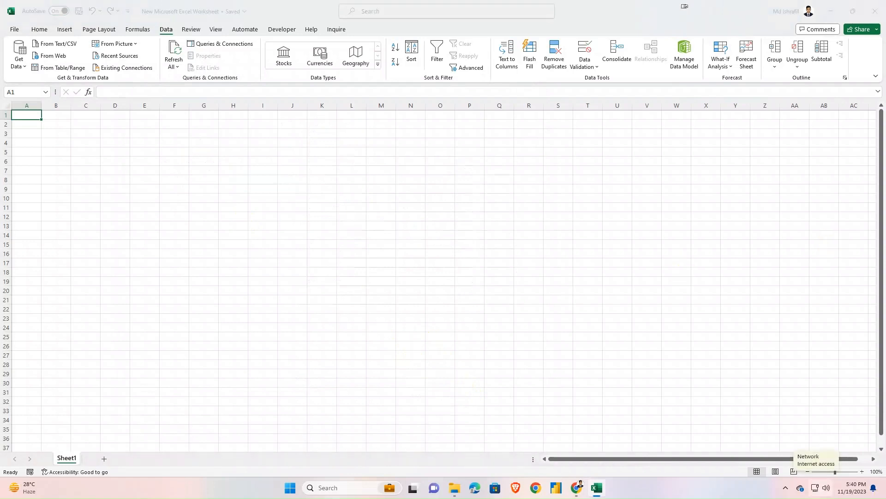
{"action": "left_click_drag", "start_coordinate": [885, 94], "coordinate": [494, 74]}
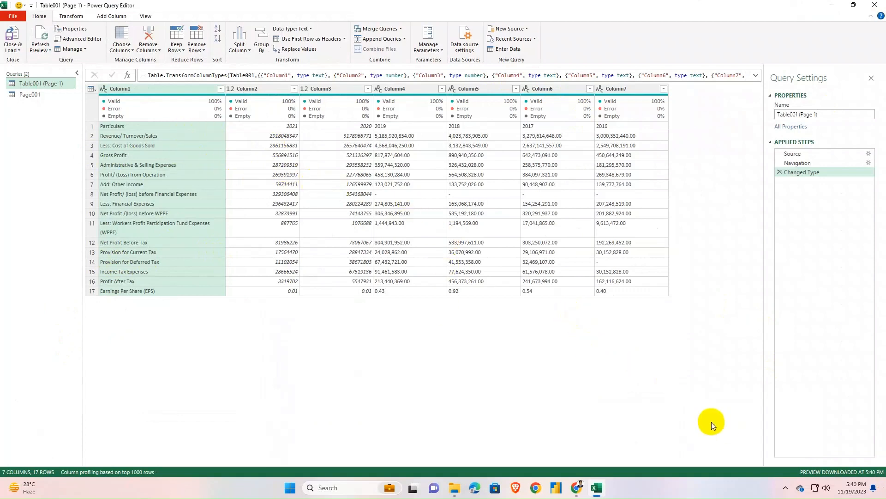
{"action": "left_click", "coordinate": [19, 50]}
{"action": "left_click", "coordinate": [34, 60]}
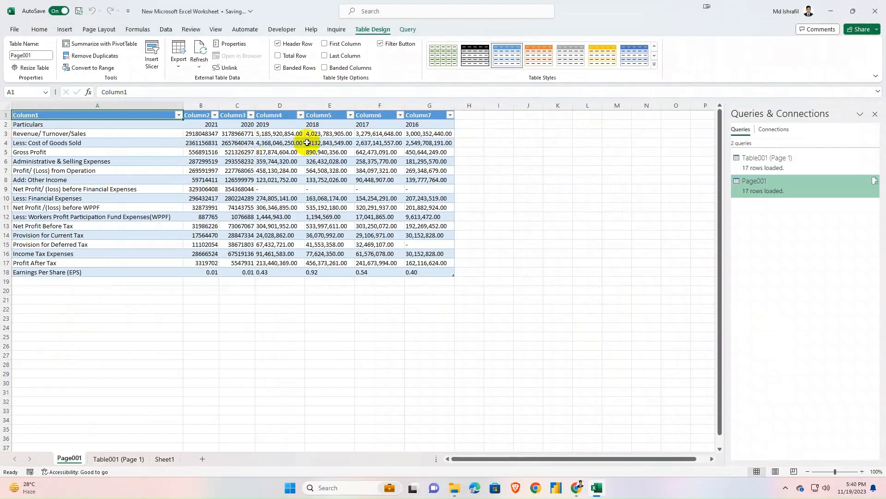
{"action": "left_click", "coordinate": [875, 114]}
{"action": "left_click", "coordinate": [364, 164]}
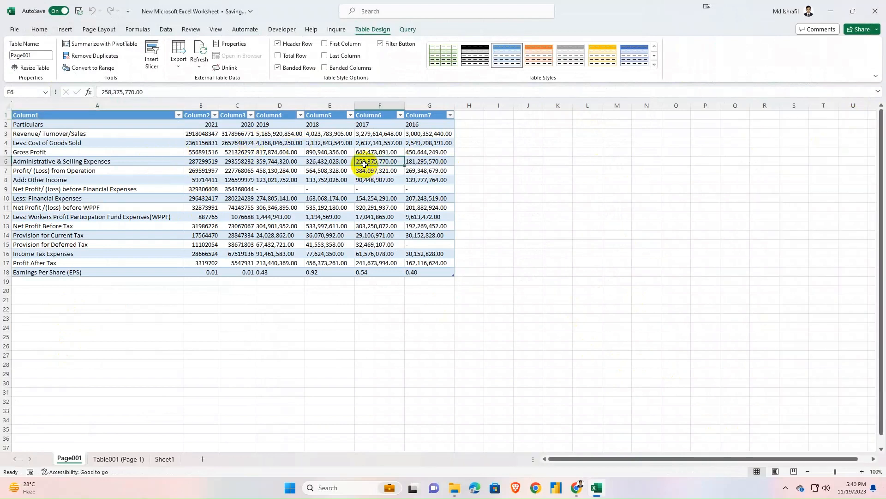
{"action": "left_click", "coordinate": [8, 117]}
{"action": "right_click", "coordinate": [8, 117]}
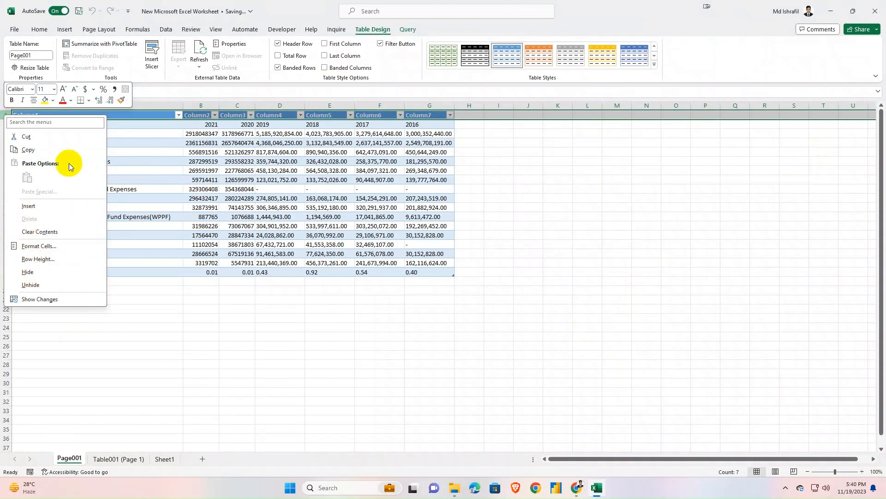
{"action": "left_click", "coordinate": [486, 158]}
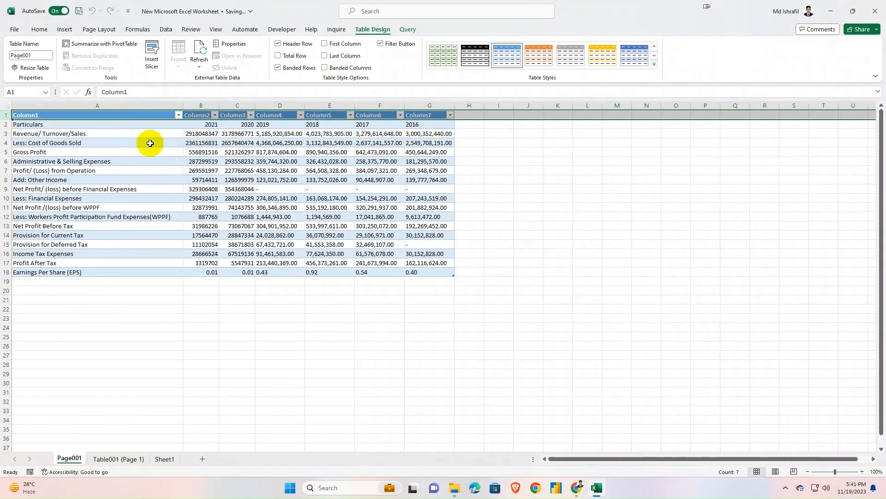
{"action": "right_click", "coordinate": [8, 116]}
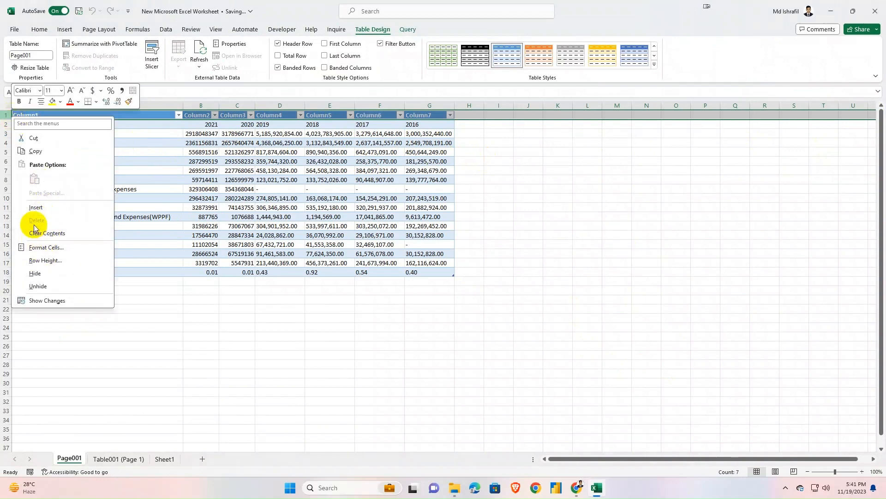
{"action": "left_click", "coordinate": [404, 306]}
{"action": "left_click", "coordinate": [500, 197]}
{"action": "left_click", "coordinate": [329, 189]}
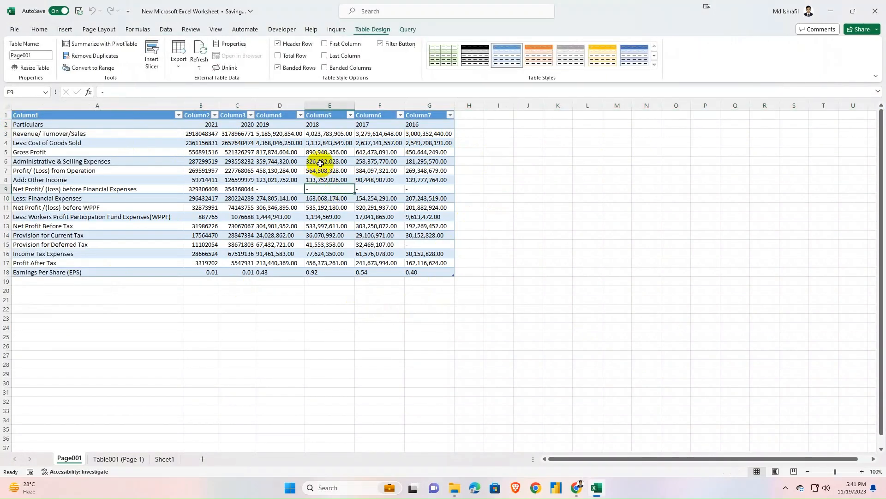
Convert the table on the Page001 sheet to a normal range
{"action": "left_click", "coordinate": [197, 163]}
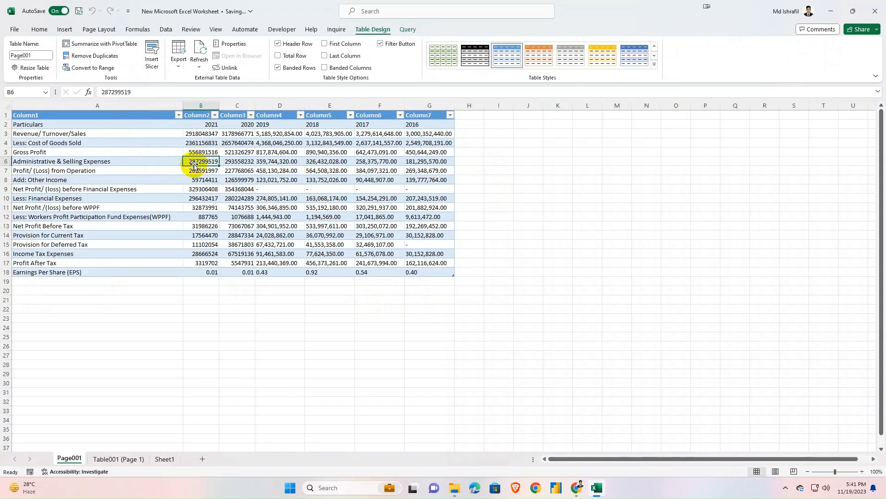
{"action": "right_click", "coordinate": [195, 165]}
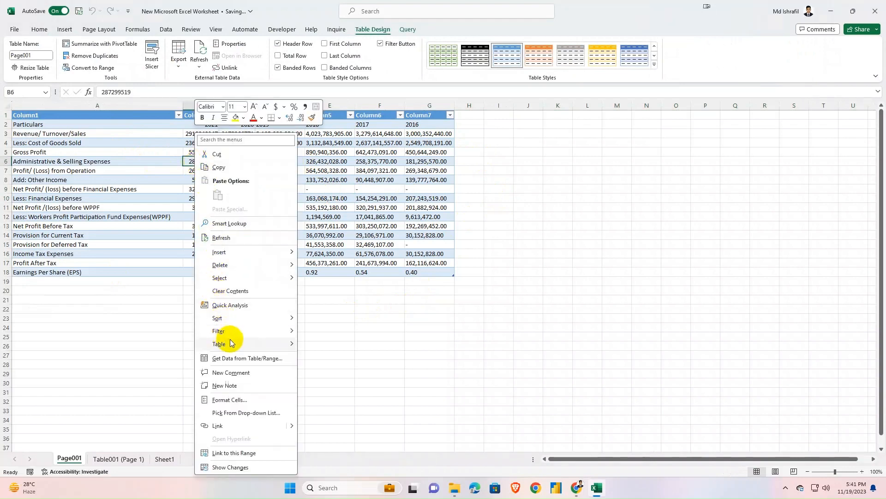
{"action": "mouse_move", "coordinate": [240, 344]}
{"action": "left_click", "coordinate": [325, 359]}
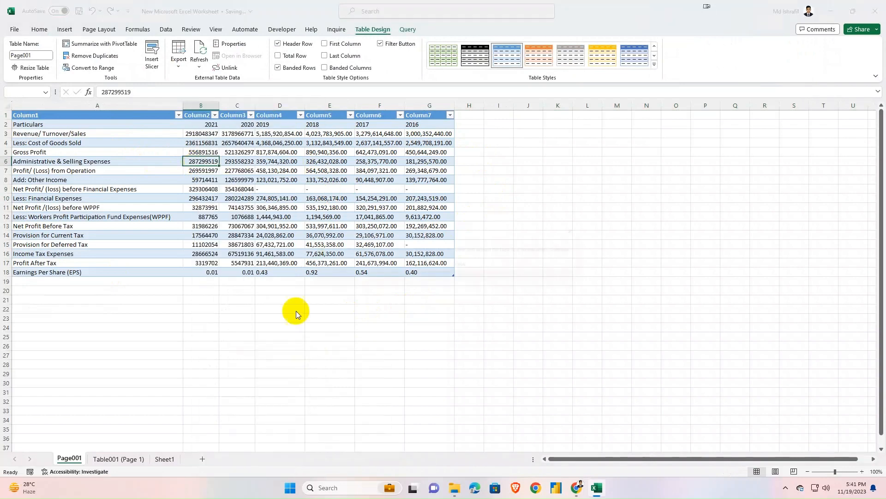
{"action": "left_click", "coordinate": [427, 268]}
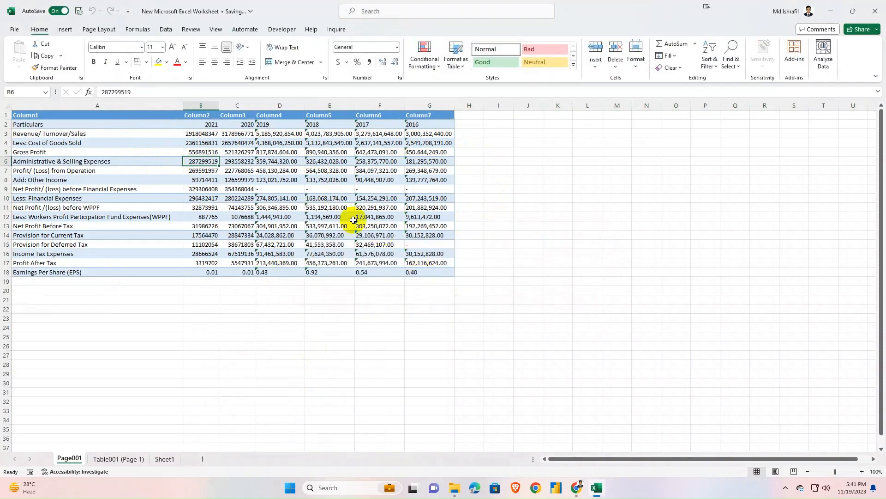
Delete row 1 with the generic Column1 to Column7 headings from the Page001 sheet
{"action": "left_click", "coordinate": [3, 115]}
{"action": "right_click", "coordinate": [3, 116]}
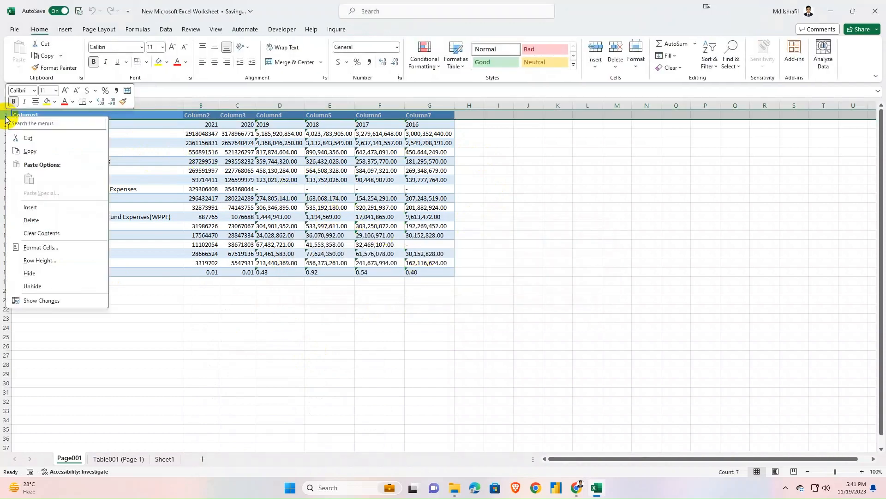
{"action": "left_click", "coordinate": [36, 220]}
{"action": "left_click", "coordinate": [208, 169]}
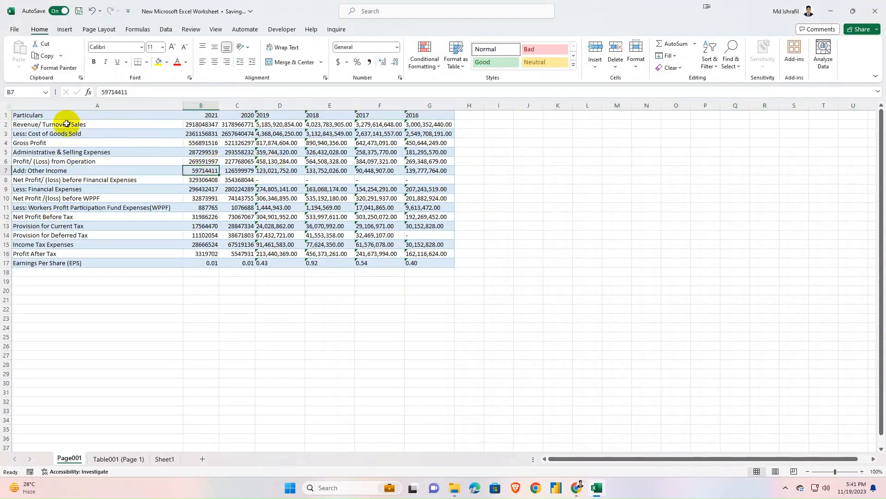
Convert the text-stored values in the 2019 column of the Page001 sheet to numbers
{"action": "left_click_drag", "start_coordinate": [60, 115], "coordinate": [421, 264]}
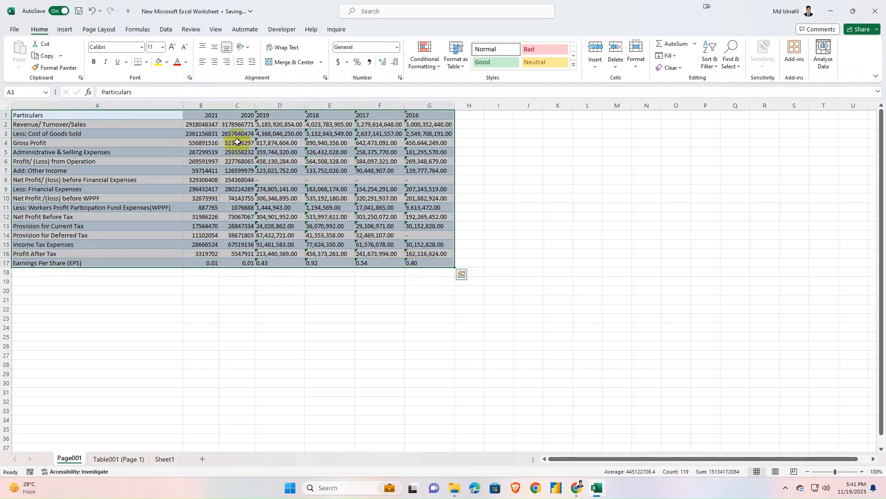
{"action": "left_click", "coordinate": [233, 134]}
{"action": "left_click", "coordinate": [263, 124]}
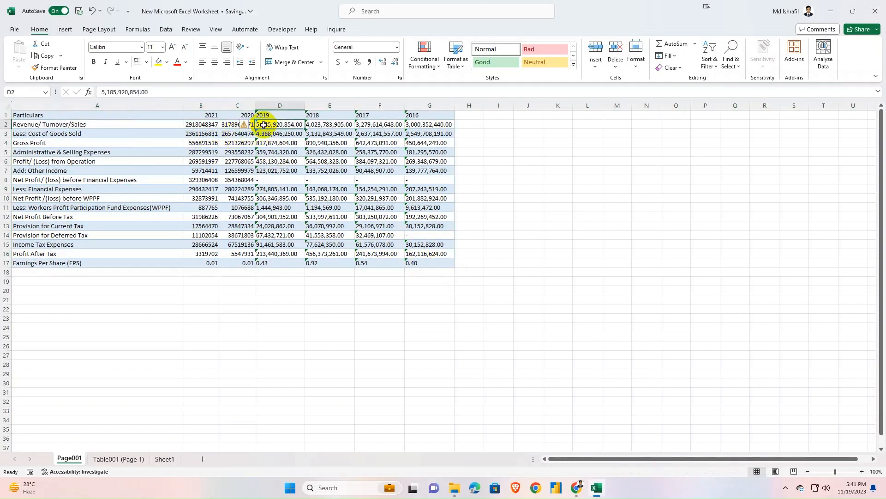
{"action": "mouse_move", "coordinate": [250, 128]}
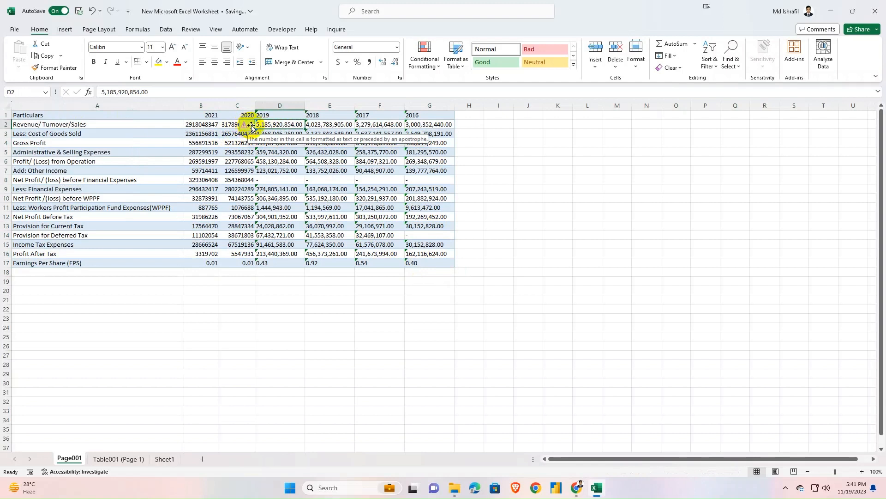
{"action": "left_click", "coordinate": [274, 106]}
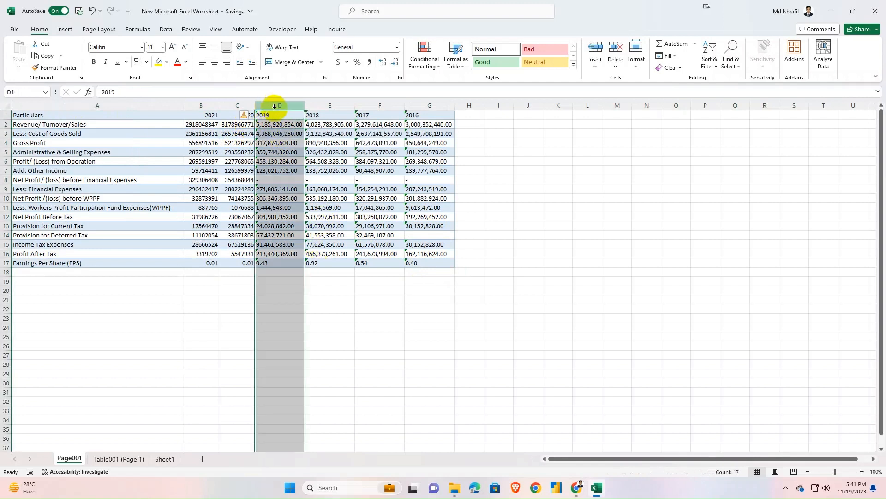
{"action": "left_click", "coordinate": [248, 117]}
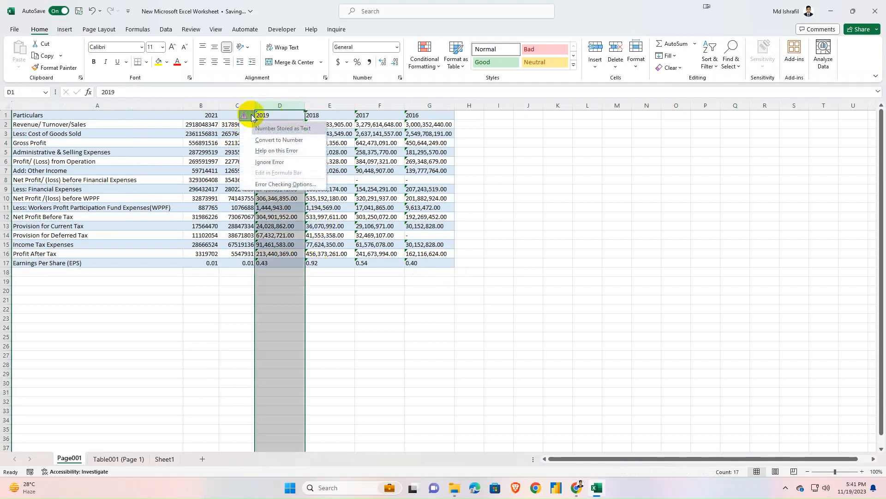
{"action": "left_click", "coordinate": [266, 139]}
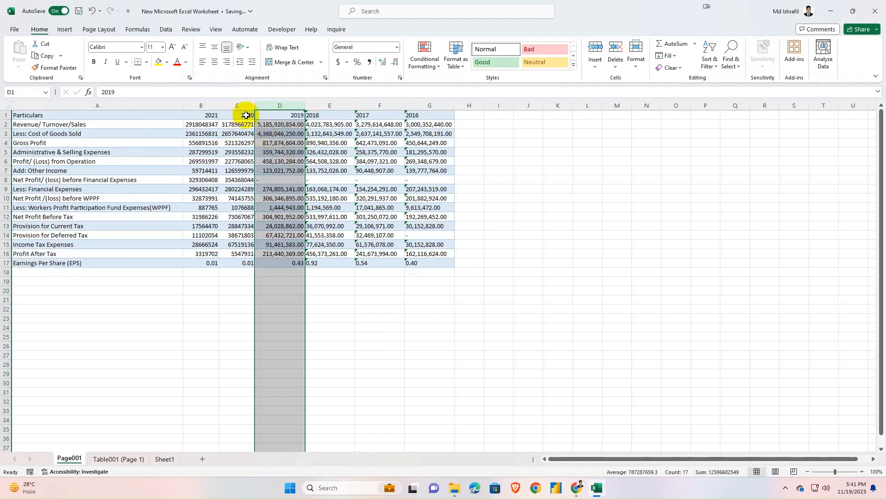
Convert the text-stored values in the 2018, 2017 and 2016 columns of the Page001 sheet to numbers
{"action": "left_click", "coordinate": [327, 109]}
{"action": "left_click", "coordinate": [294, 115]}
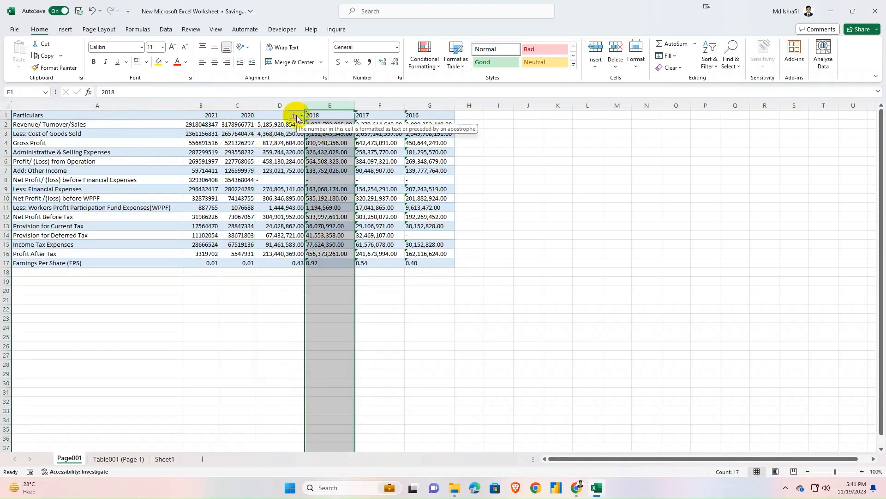
{"action": "left_click", "coordinate": [313, 140]}
{"action": "left_click", "coordinate": [377, 116]}
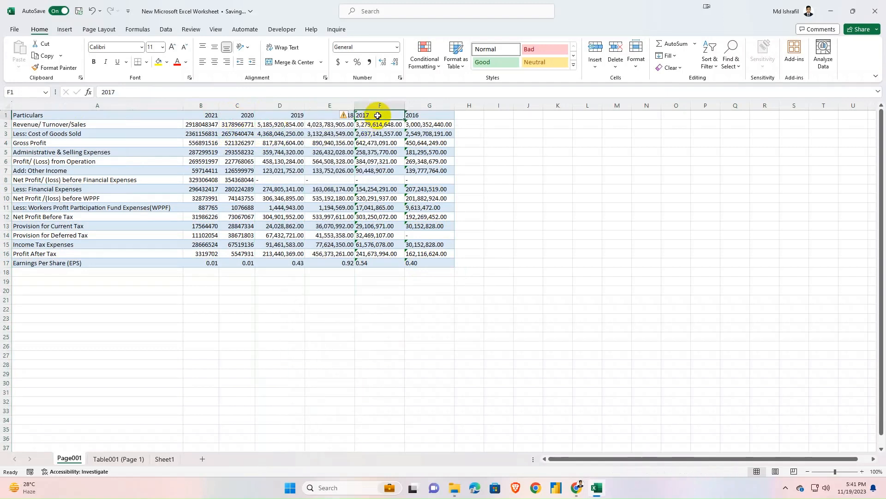
{"action": "left_click", "coordinate": [360, 105]}
{"action": "left_click", "coordinate": [349, 115]}
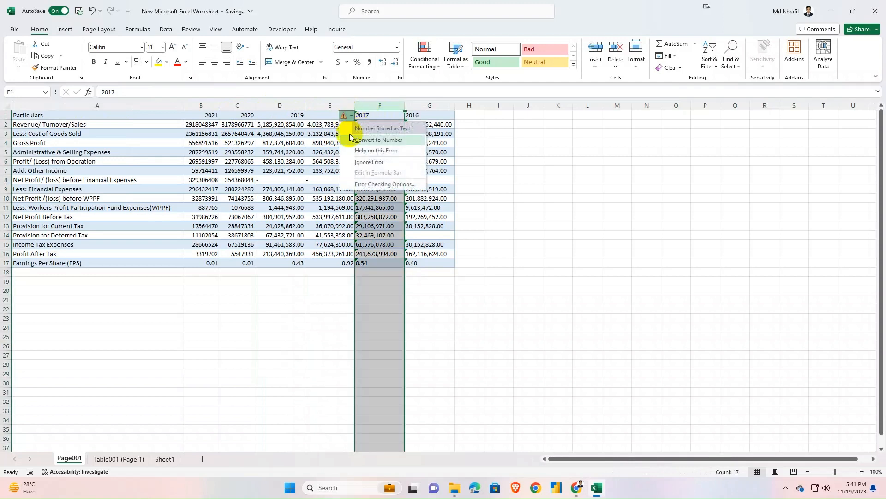
{"action": "left_click", "coordinate": [364, 140]}
{"action": "left_click", "coordinate": [418, 106]}
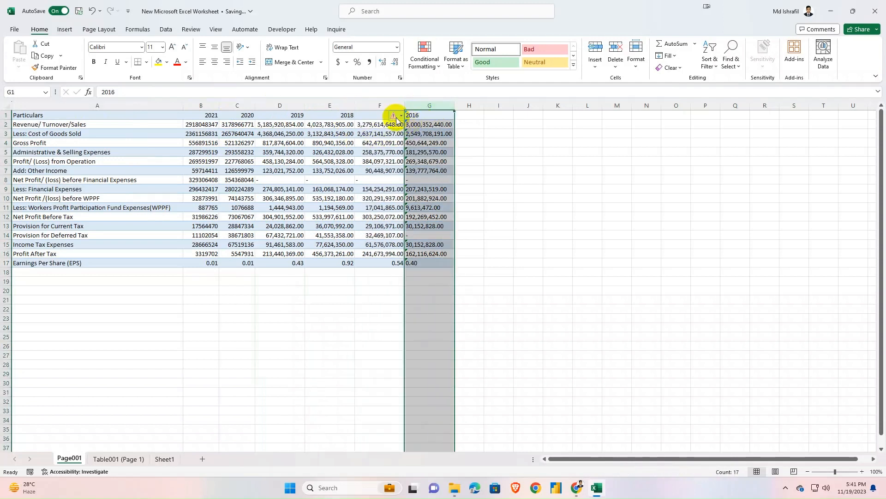
{"action": "left_click", "coordinate": [396, 117]}
{"action": "left_click", "coordinate": [408, 140]}
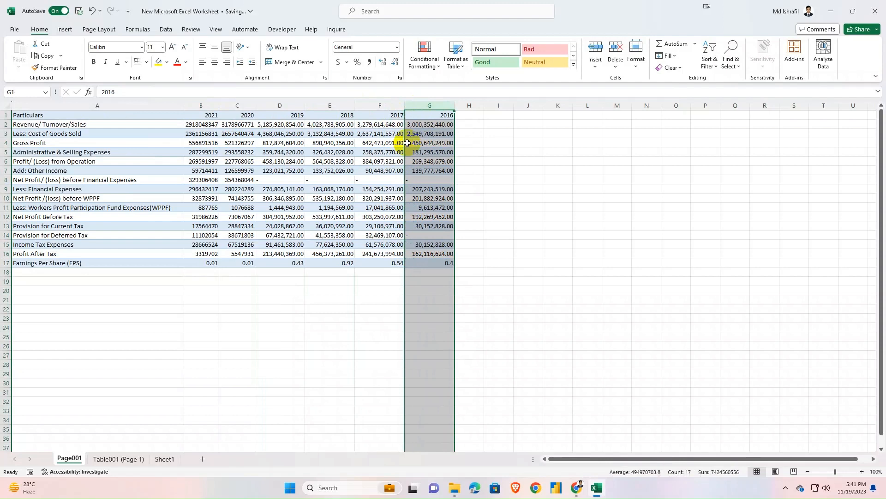
{"action": "left_click", "coordinate": [430, 277]}
Compare the Page001 and Table001 (Page 1) sheets, and delete Page001 and the empty Sheet1 from the workbook
{"action": "left_click", "coordinate": [124, 456]}
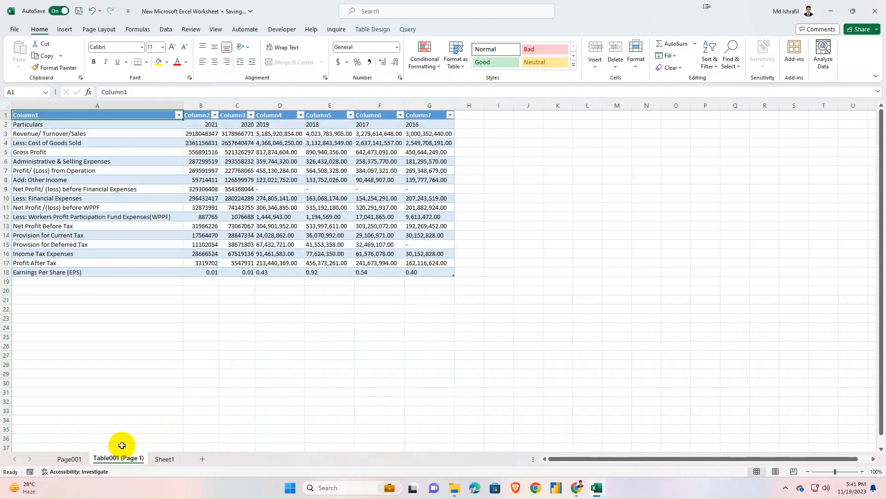
{"action": "scroll", "coordinate": [185, 272], "scroll_direction": "down", "scroll_amount": 2}
{"action": "scroll", "coordinate": [277, 250], "scroll_direction": "up", "scroll_amount": 2}
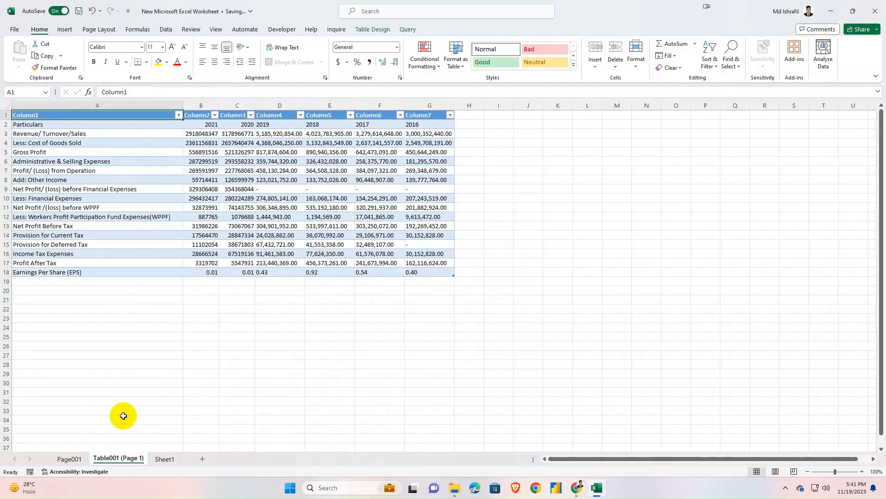
{"action": "left_click", "coordinate": [69, 458]}
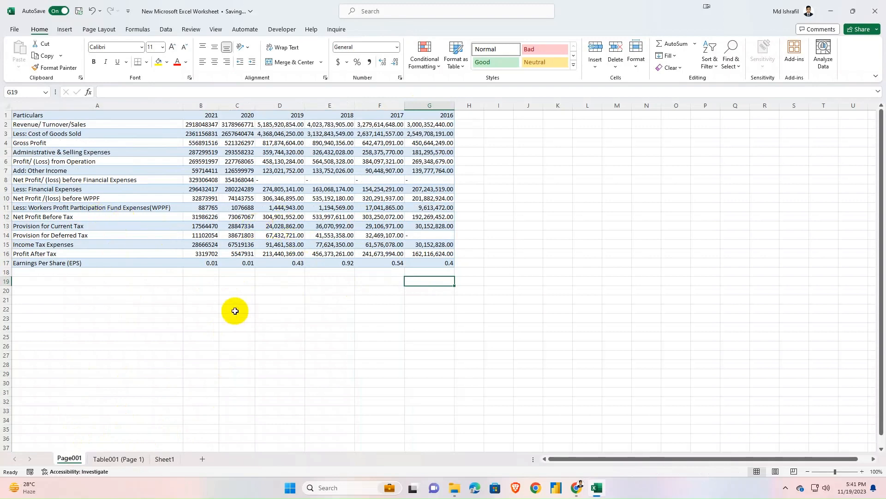
{"action": "left_click", "coordinate": [118, 458]}
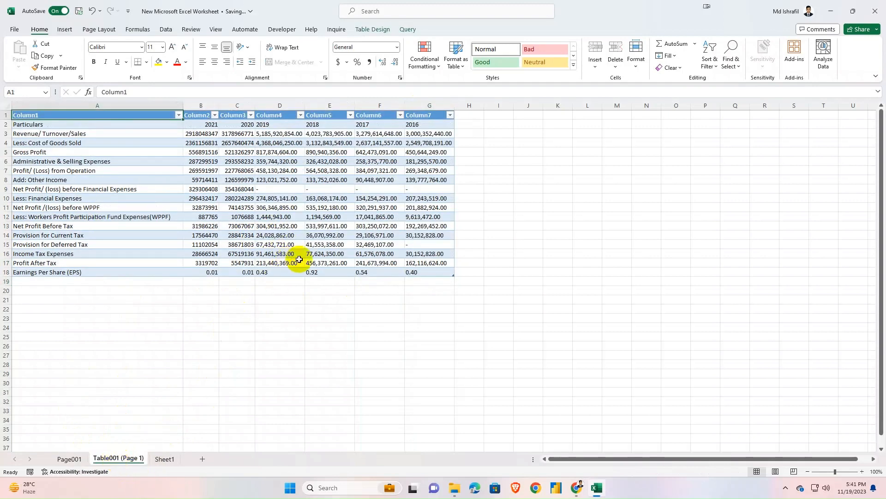
{"action": "left_click", "coordinate": [69, 458]}
{"action": "right_click", "coordinate": [70, 458]}
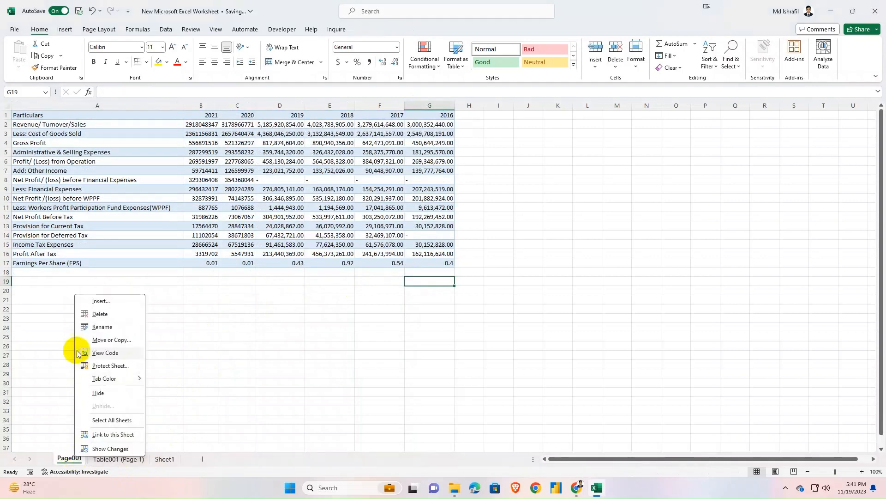
{"action": "left_click", "coordinate": [98, 312]}
{"action": "left_click", "coordinate": [431, 271]}
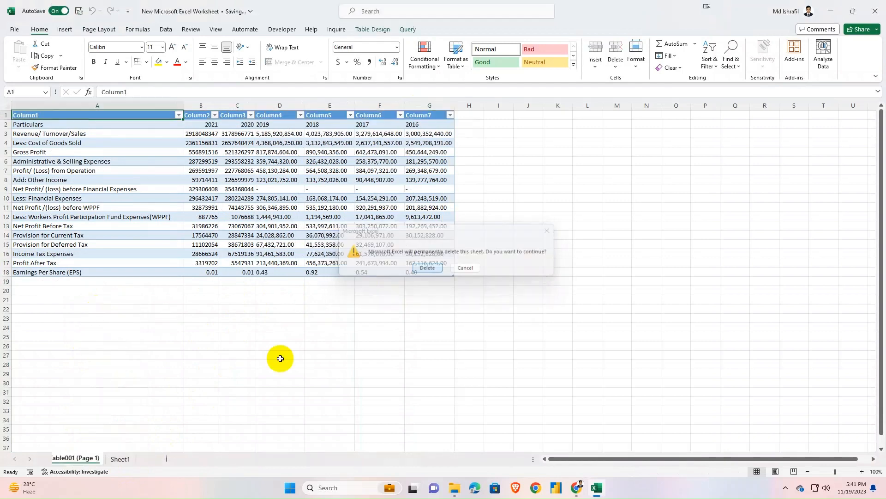
{"action": "right_click", "coordinate": [126, 459]}
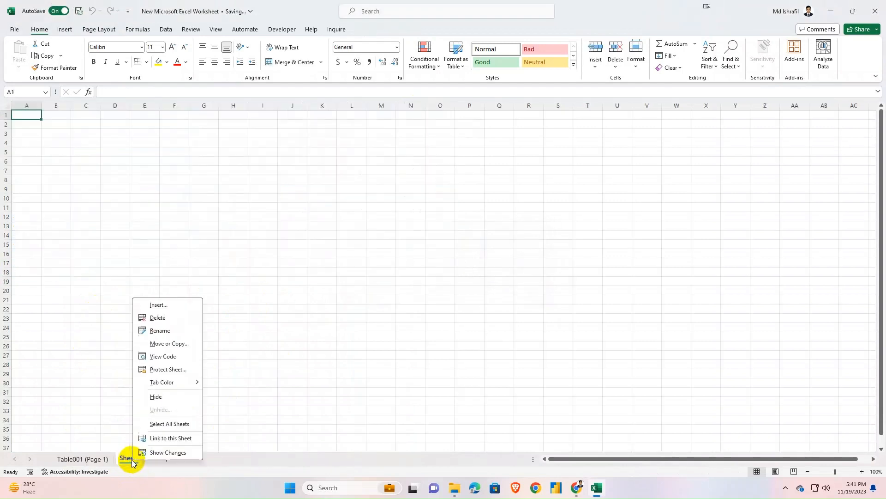
{"action": "left_click", "coordinate": [154, 318]}
{"action": "left_click", "coordinate": [4, 114]}
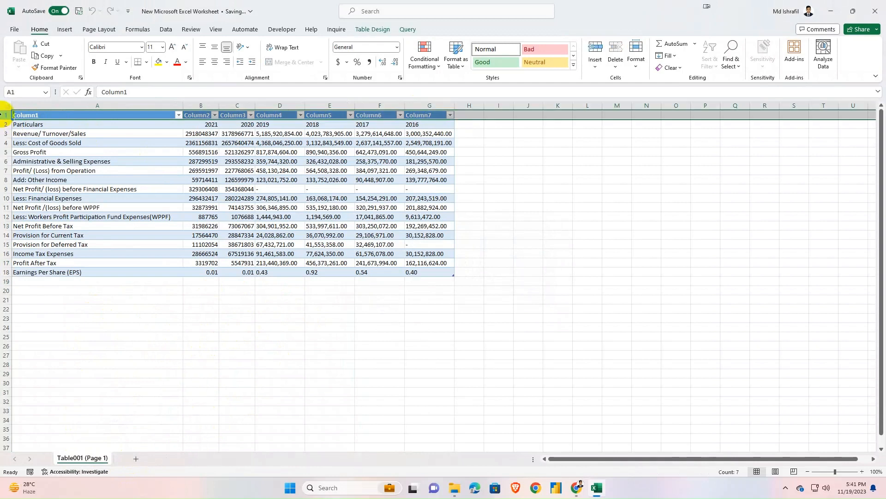
{"action": "right_click", "coordinate": [4, 115]}
{"action": "key", "text": "Escape"}
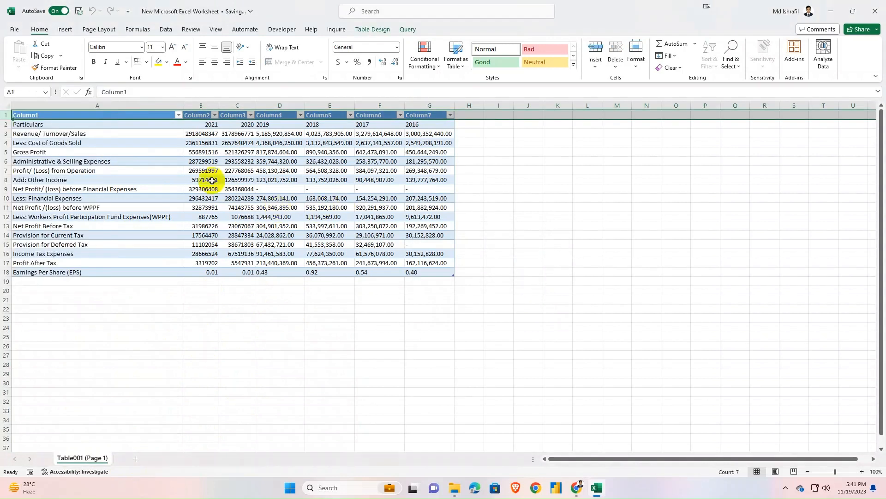
Convert the imported table on the Table001 (Page 1) sheet to a normal range, permanently removing its query definition
{"action": "left_click", "coordinate": [255, 162]}
{"action": "left_click", "coordinate": [193, 171]}
{"action": "right_click", "coordinate": [193, 170]}
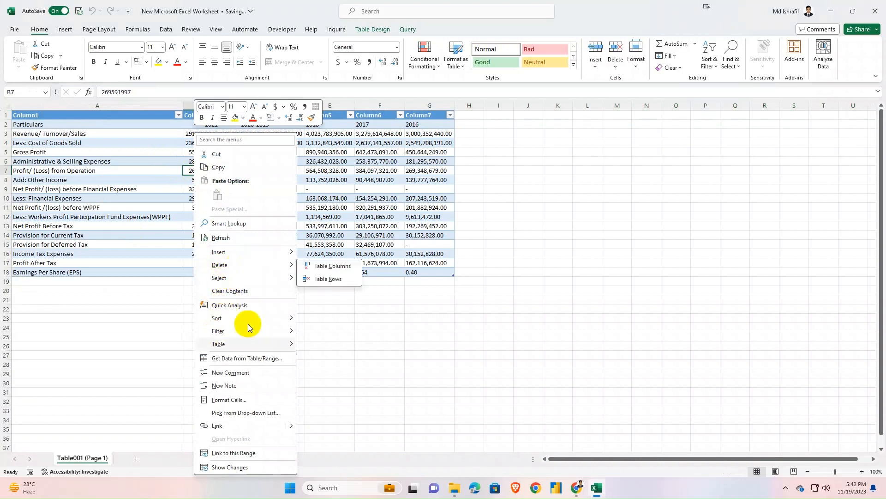
{"action": "mouse_move", "coordinate": [240, 344]}
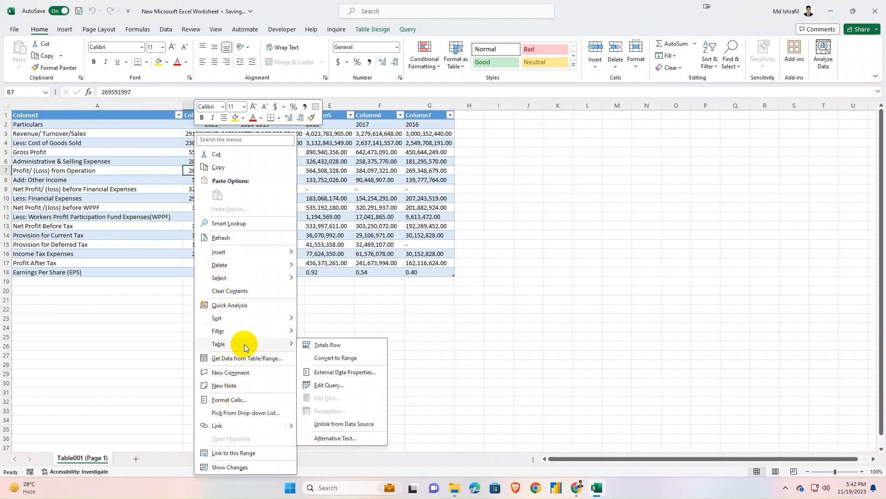
{"action": "left_click", "coordinate": [322, 356]}
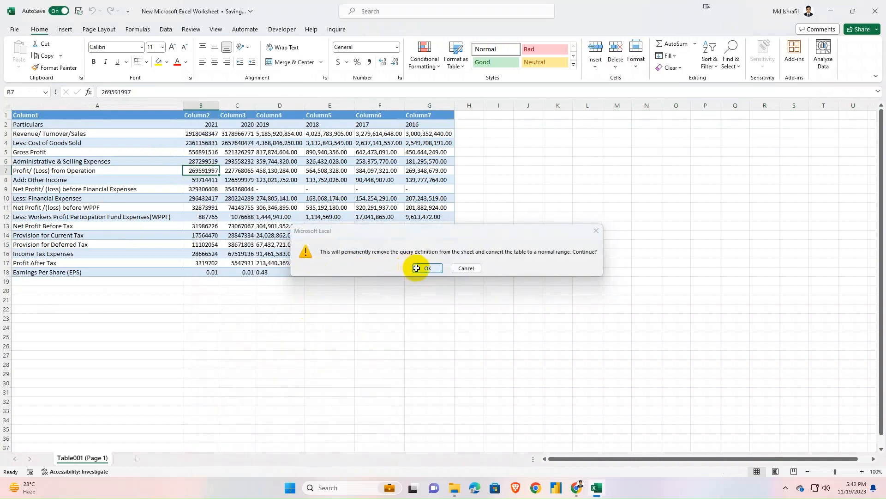
{"action": "left_click", "coordinate": [426, 268]}
{"action": "left_click", "coordinate": [365, 282]}
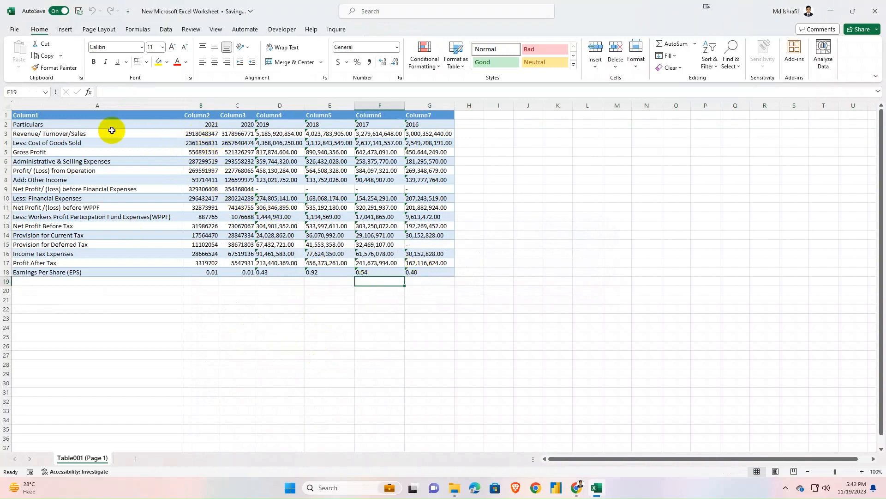
Delete row 1 with the generic Column1 to Column7 headings from the Table001 (Page 1) sheet
{"action": "left_click", "coordinate": [8, 115]}
{"action": "right_click", "coordinate": [9, 116]}
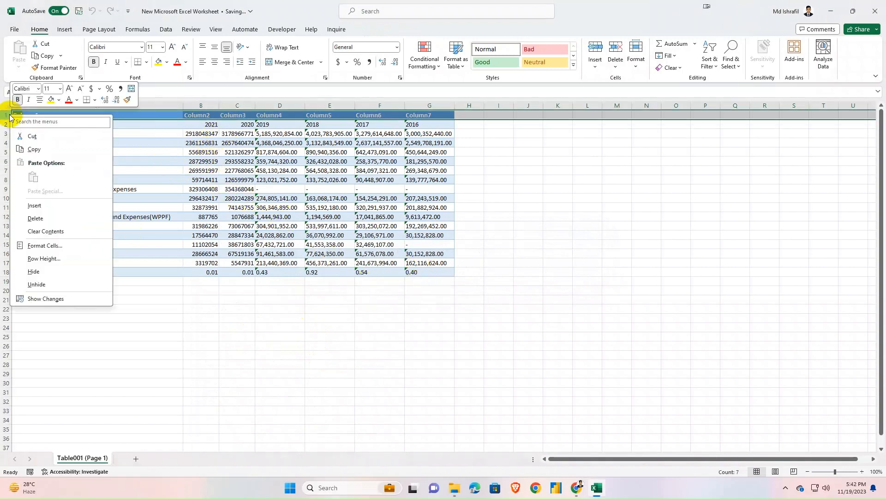
{"action": "left_click", "coordinate": [35, 218]}
{"action": "left_click", "coordinate": [238, 171]}
{"action": "left_click_drag", "start_coordinate": [202, 118], "coordinate": [432, 261]}
{"action": "right_click", "coordinate": [232, 121]}
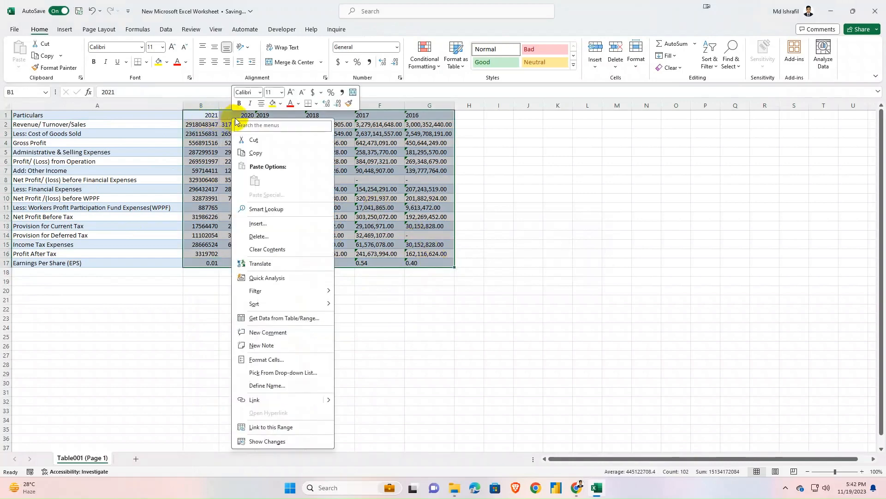
{"action": "left_click", "coordinate": [324, 144]}
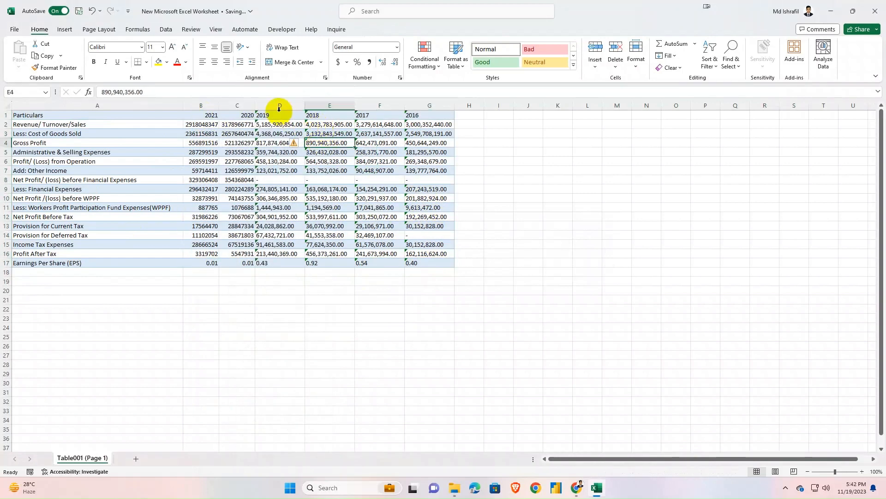
Convert the text-stored values in the 2019 and 2018 columns of the Table001 (Page 1) sheet to numbers
{"action": "left_click", "coordinate": [279, 108]}
{"action": "left_click", "coordinate": [244, 115]}
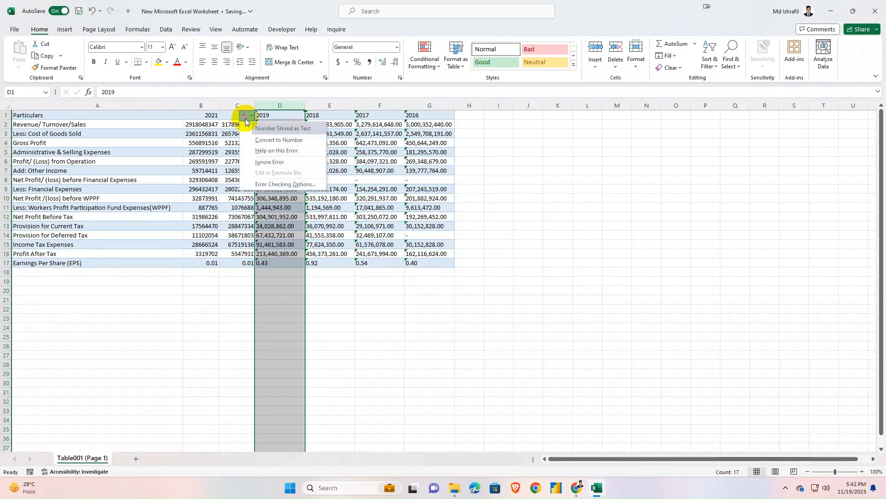
{"action": "left_click", "coordinate": [261, 140]}
{"action": "left_click", "coordinate": [322, 106]}
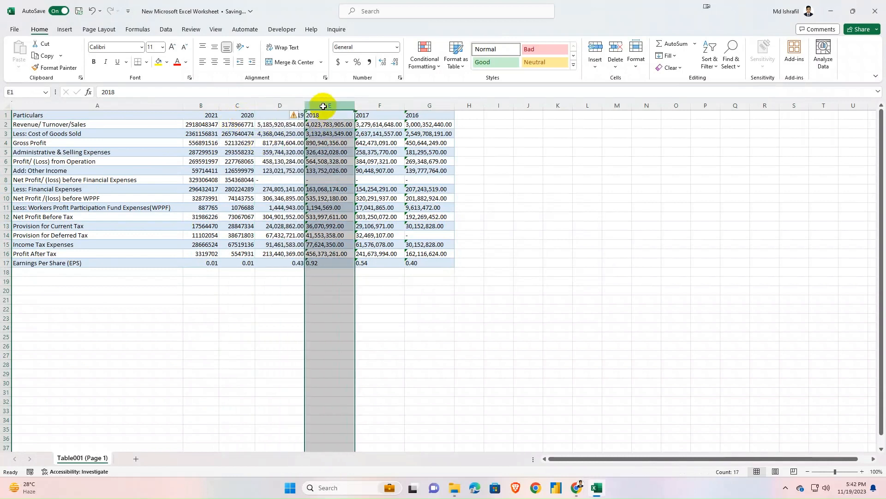
{"action": "left_click", "coordinate": [294, 116]}
{"action": "left_click", "coordinate": [325, 140]}
Convert the text-stored values in the 2017 and 2016 columns of the Table001 (Page 1) sheet to numbers
{"action": "left_click", "coordinate": [368, 114]}
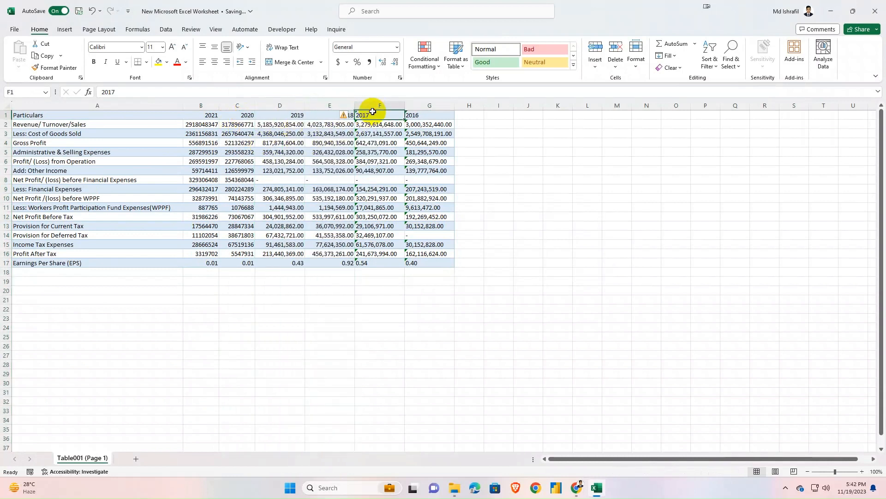
{"action": "left_click", "coordinate": [368, 105]}
{"action": "left_click", "coordinate": [344, 115]}
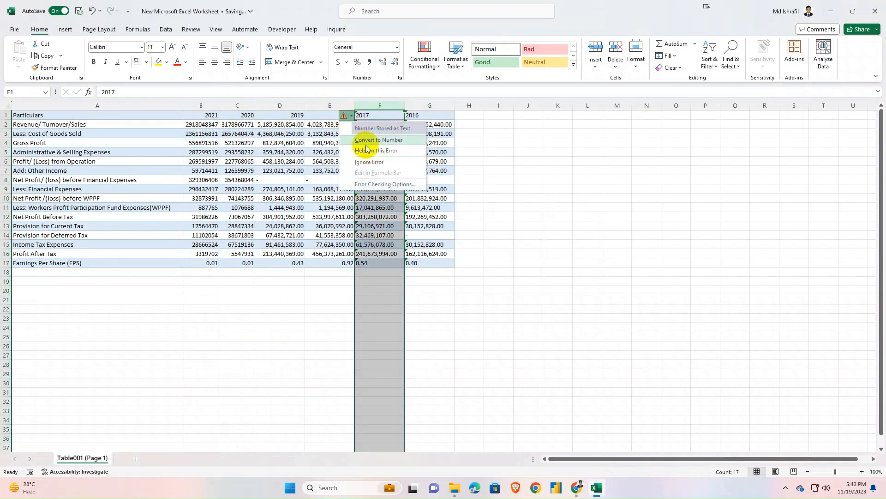
{"action": "left_click", "coordinate": [368, 139]}
{"action": "left_click", "coordinate": [425, 106]}
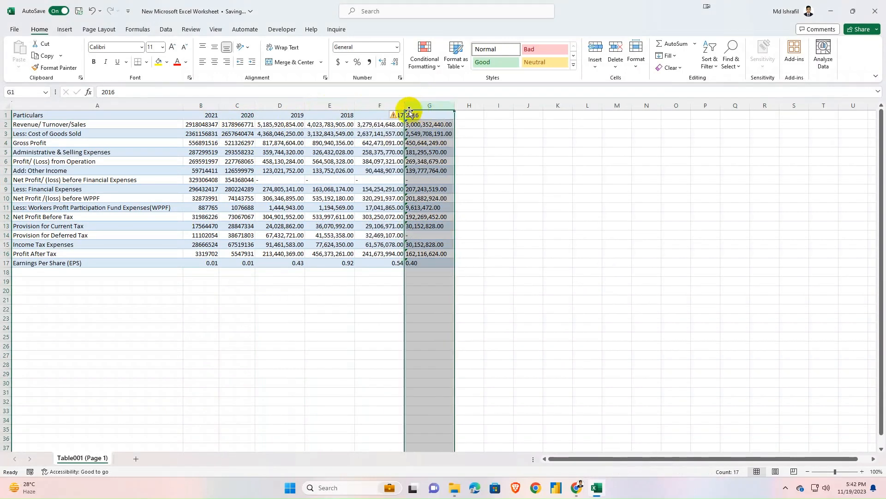
{"action": "left_click", "coordinate": [393, 115]}
{"action": "left_click", "coordinate": [406, 140]}
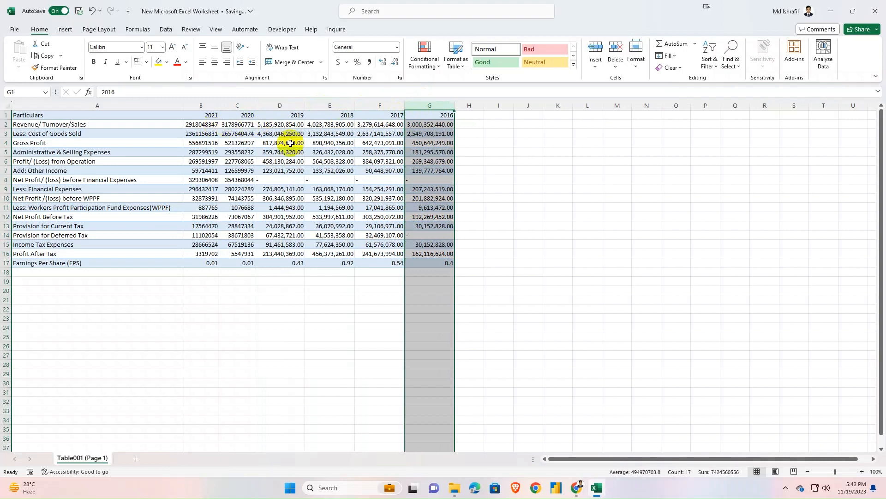
Auto-fit the width of the 2021 column to its contents
{"action": "left_click", "coordinate": [426, 273]}
{"action": "left_click", "coordinate": [251, 102]}
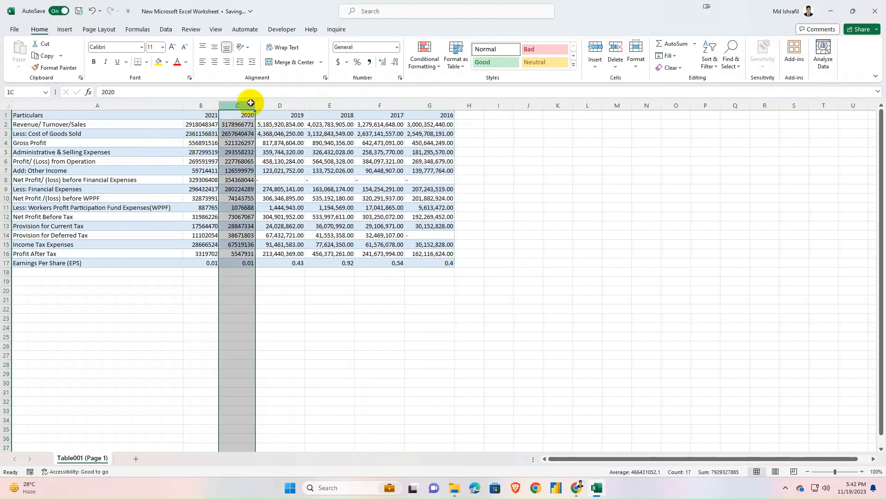
{"action": "double_click", "coordinate": [222, 103]}
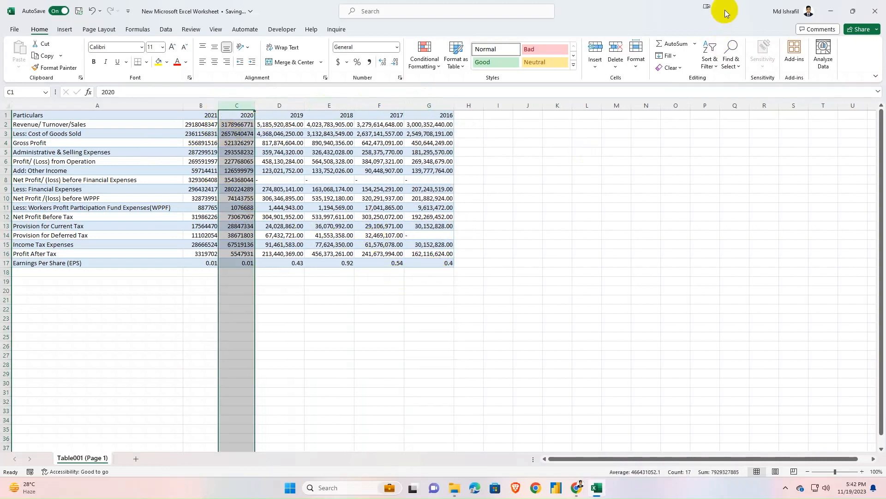
{"action": "left_click", "coordinate": [850, 12]}
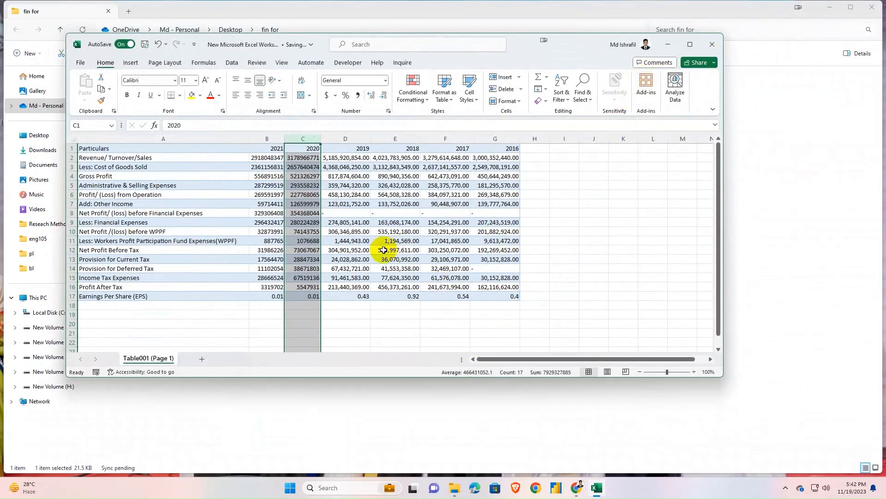
{"action": "left_click", "coordinate": [689, 44]}
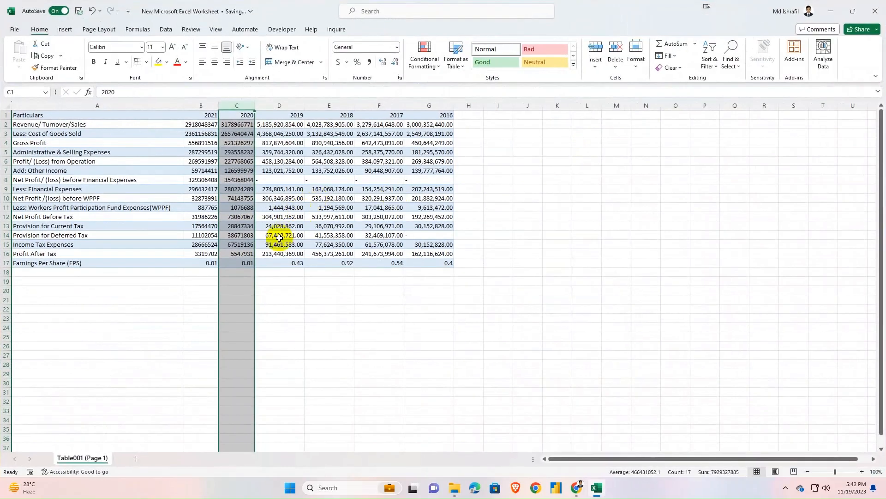